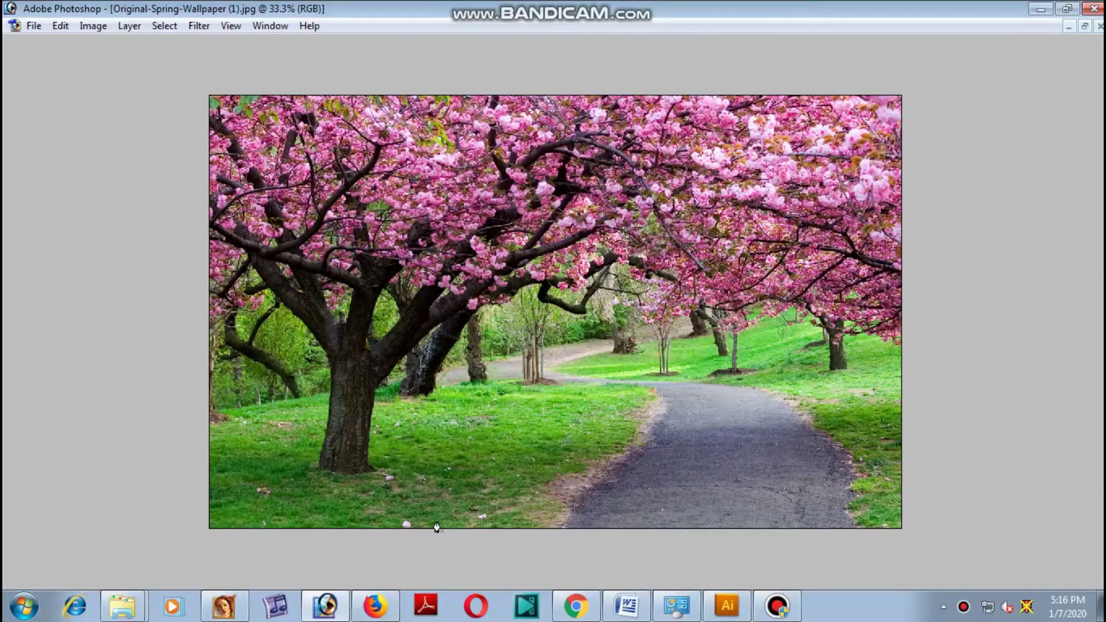
- Paste the seated woman cutout as Layer 1 over the cherry blossom photo, viewed at 25%
{"action": "key", "text": "ctrl+plus"}
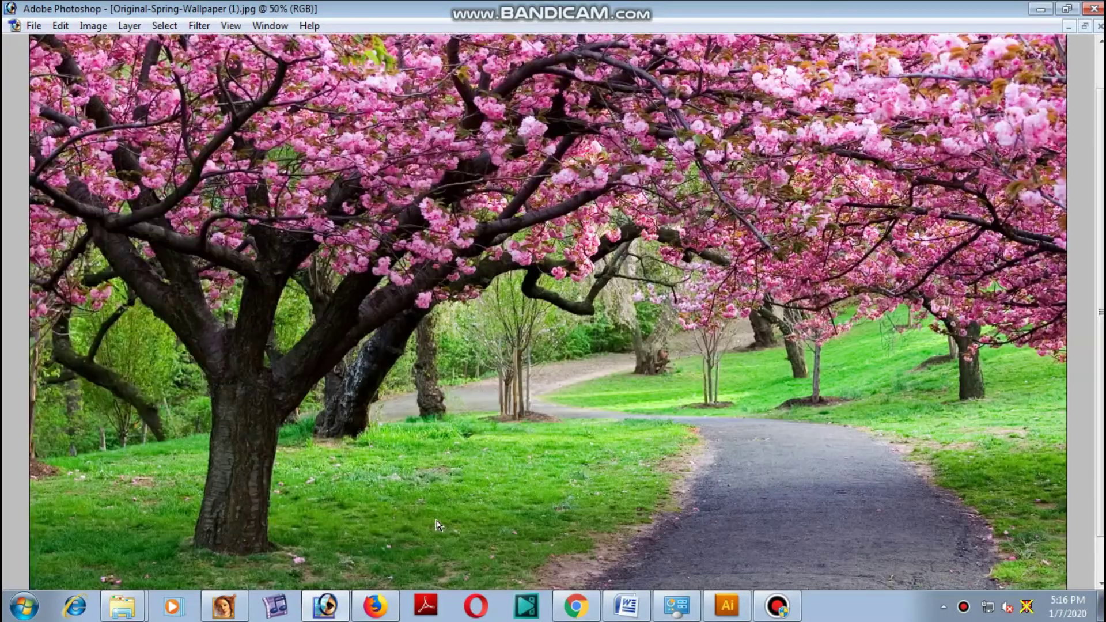
{"action": "key", "text": "ctrl+0"}
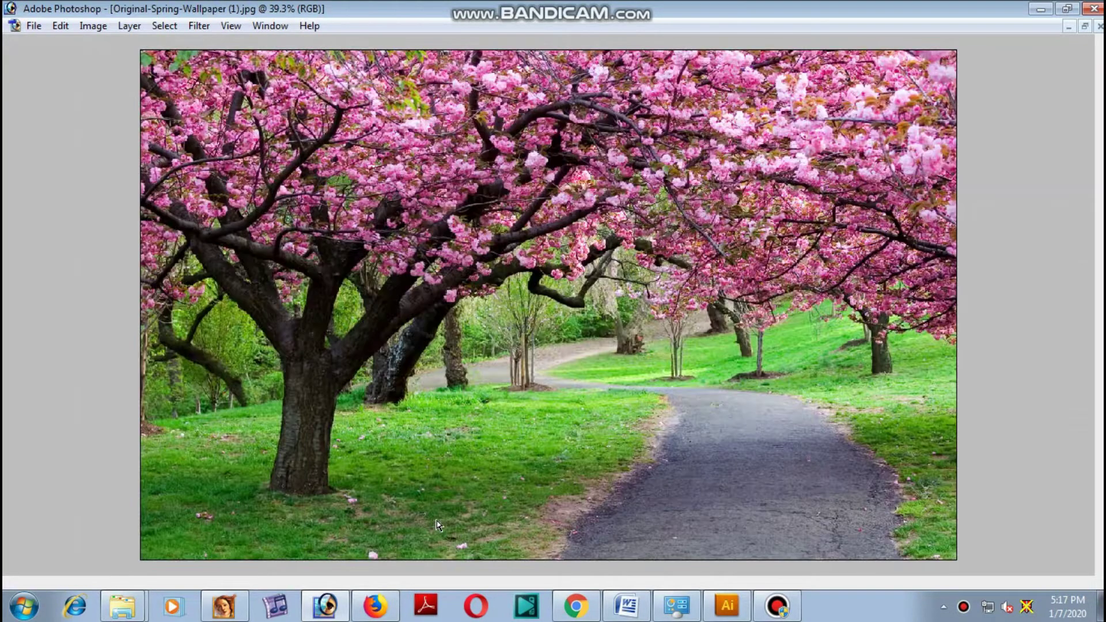
{"action": "key", "text": "ctrl+v"}
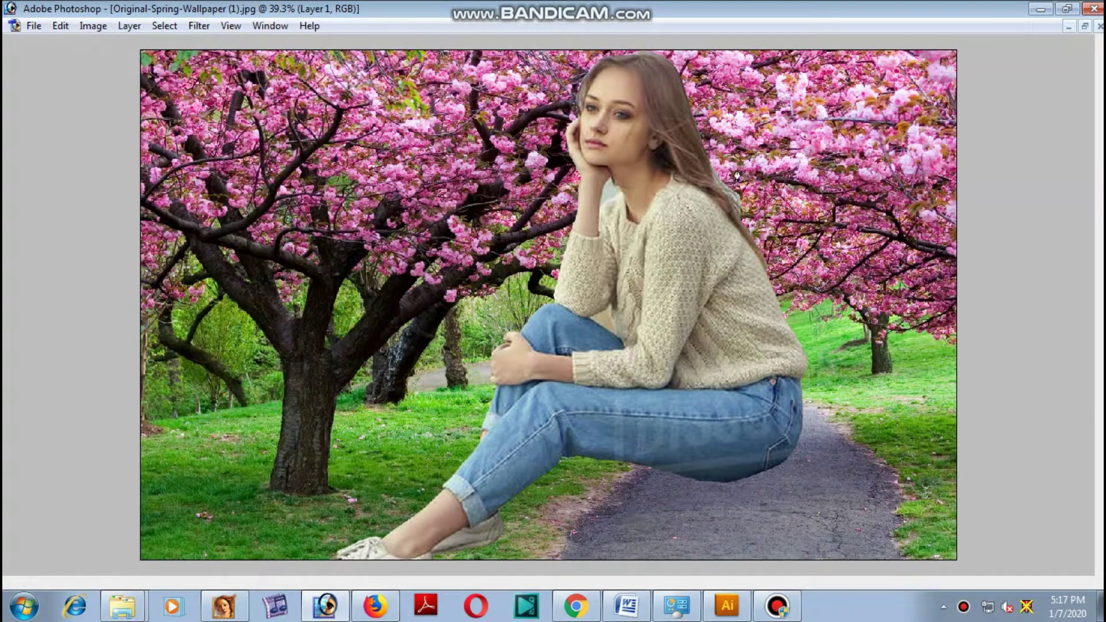
{"action": "key", "text": "Tab"}
{"action": "key", "text": "ctrl+minus"}
{"action": "key", "text": "ctrl+minus"}
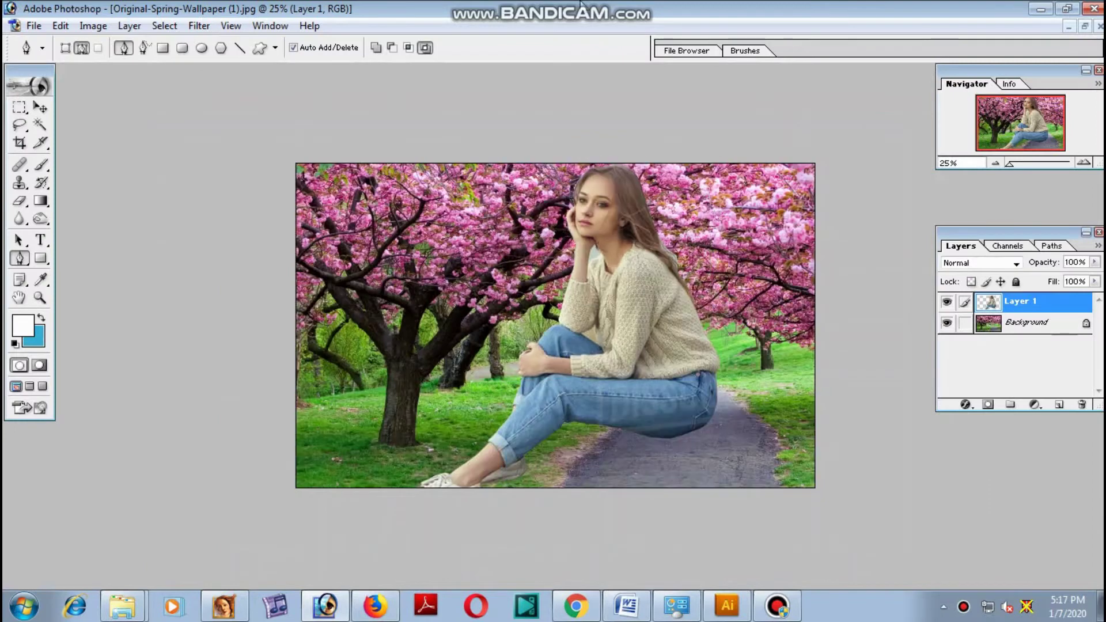
- Scale the woman to about 49% and move her down-left beside the tree trunk
{"action": "left_click", "coordinate": [41, 107]}
{"action": "key", "text": "ctrl+t"}
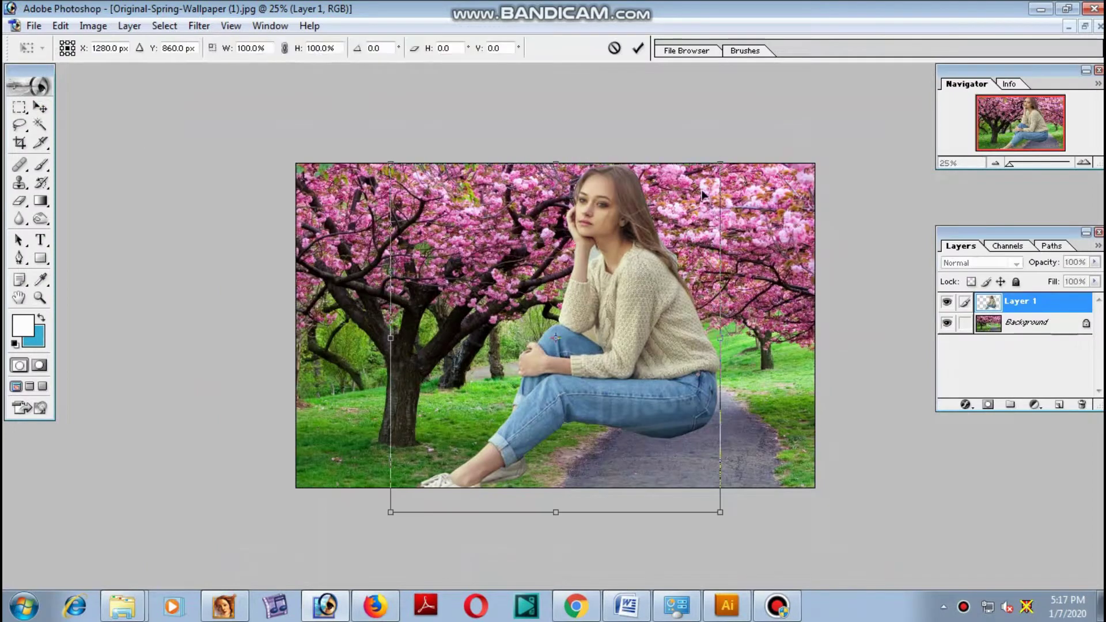
{"action": "mouse_move", "coordinate": [720, 164]}
{"action": "left_mouse_down"}
{"action": "mouse_move", "coordinate": [680, 240]}
{"action": "mouse_move", "coordinate": [673, 293]}
{"action": "left_mouse_up"}
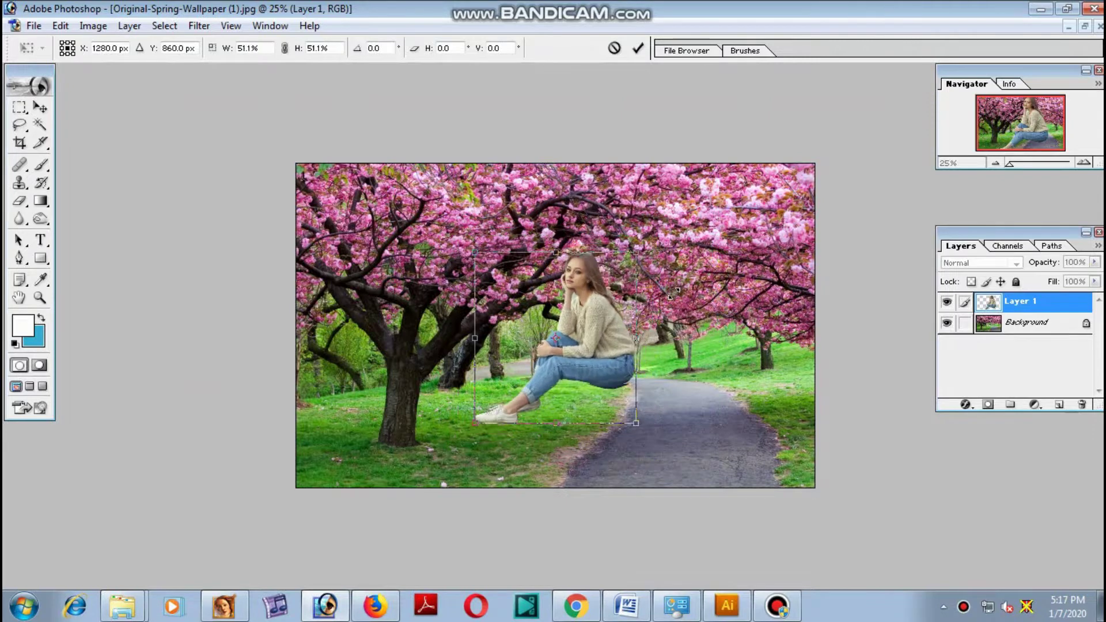
{"action": "mouse_move", "coordinate": [672, 295]}
{"action": "left_mouse_down"}
{"action": "mouse_move", "coordinate": [589, 344]}
{"action": "mouse_move", "coordinate": [542, 311]}
{"action": "left_mouse_up"}
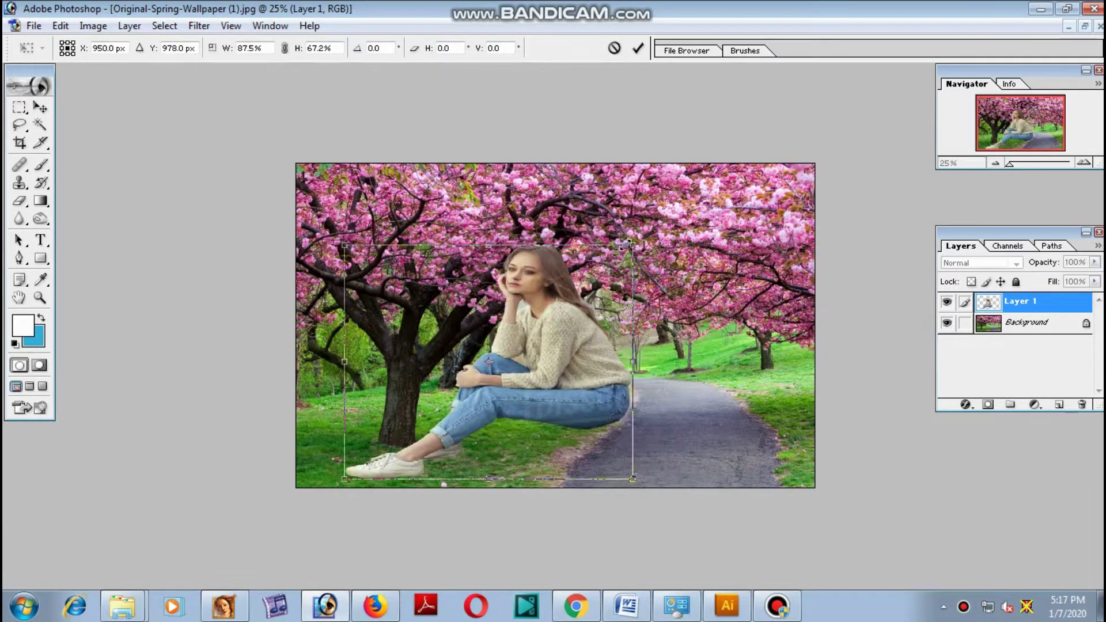
{"action": "left_click_drag", "start_coordinate": [629, 244], "coordinate": [586, 317]}
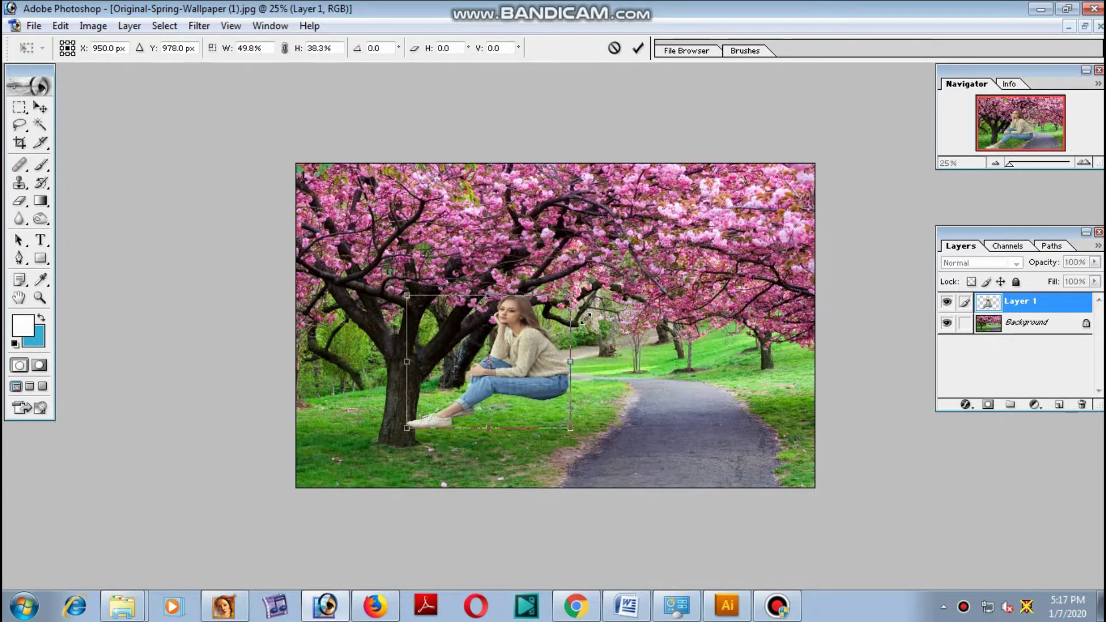
{"action": "left_click_drag", "start_coordinate": [541, 351], "coordinate": [524, 385]}
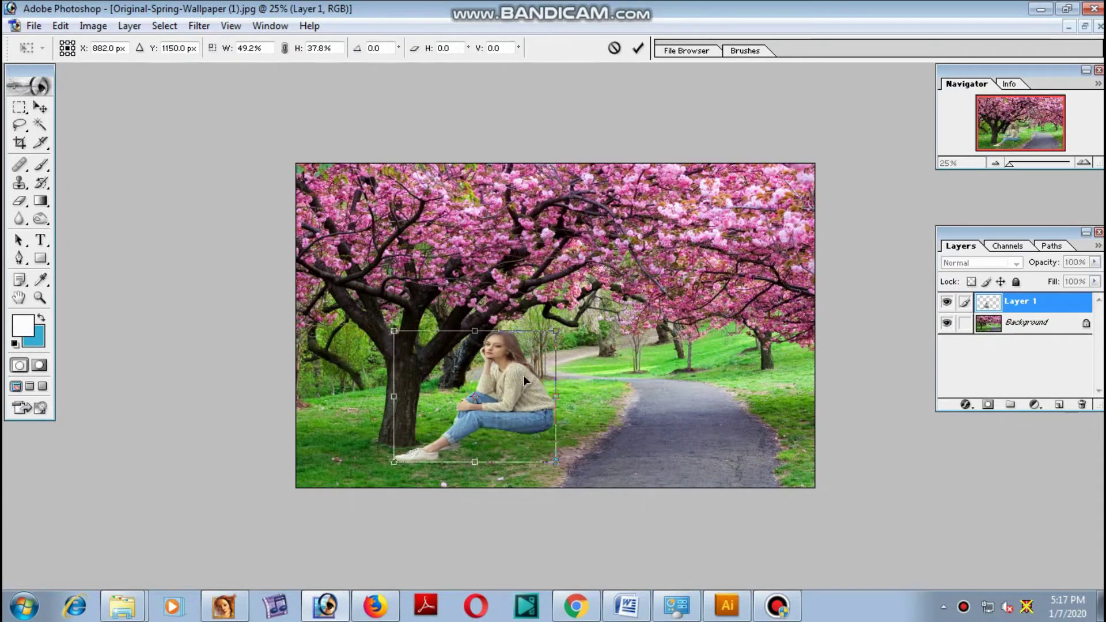
{"action": "key", "text": "Return"}
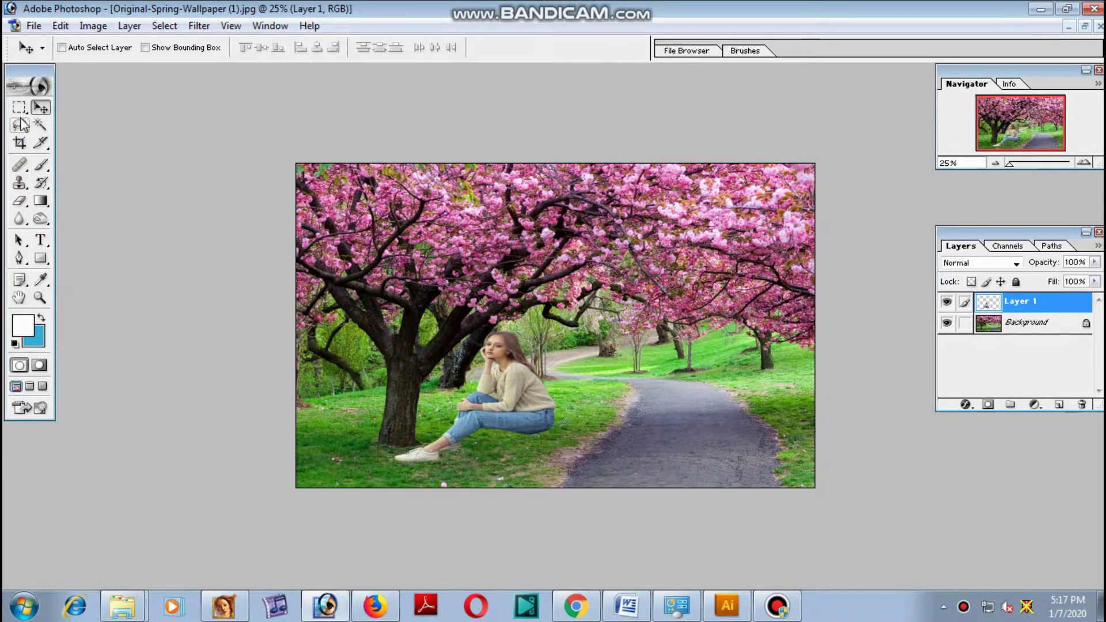
{"action": "key", "text": "ctrl+t"}
- Mirror the woman horizontally and nudge her up against the tree trunk
{"action": "left_click_drag", "start_coordinate": [397, 400], "coordinate": [550, 405]}
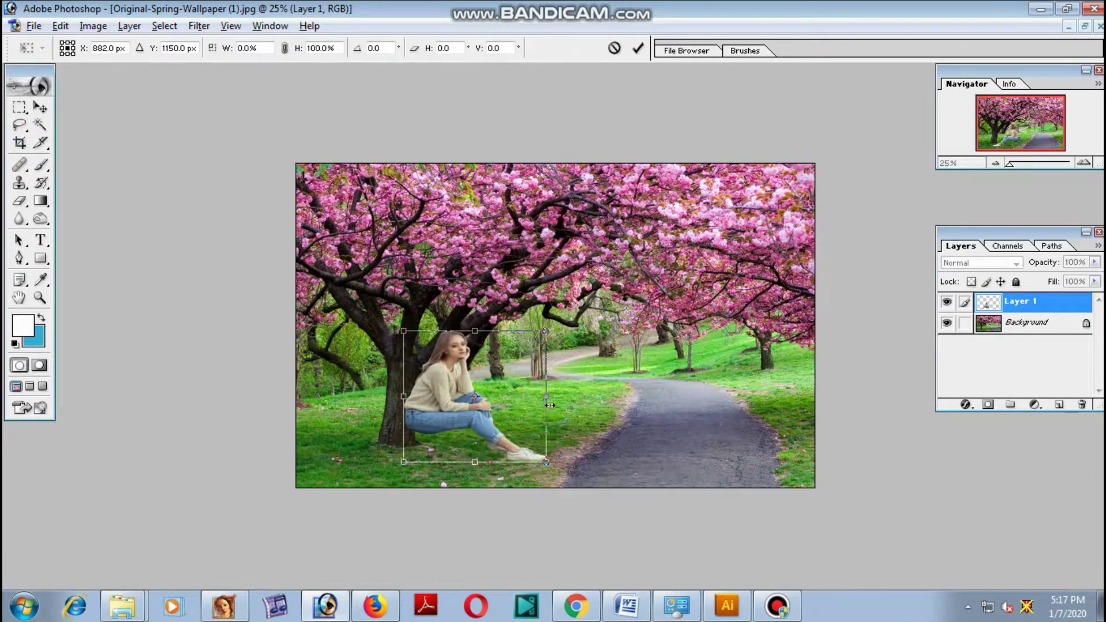
{"action": "left_click_drag", "start_coordinate": [442, 396], "coordinate": [447, 421]}
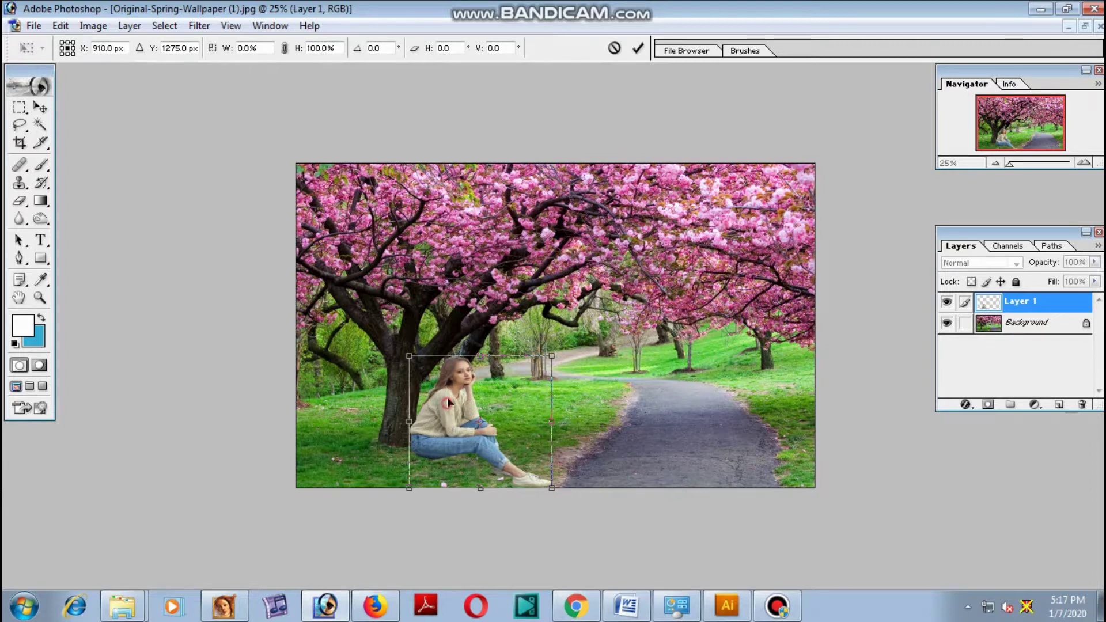
{"action": "left_click_drag", "start_coordinate": [474, 407], "coordinate": [445, 398]}
{"action": "key", "text": "Return"}
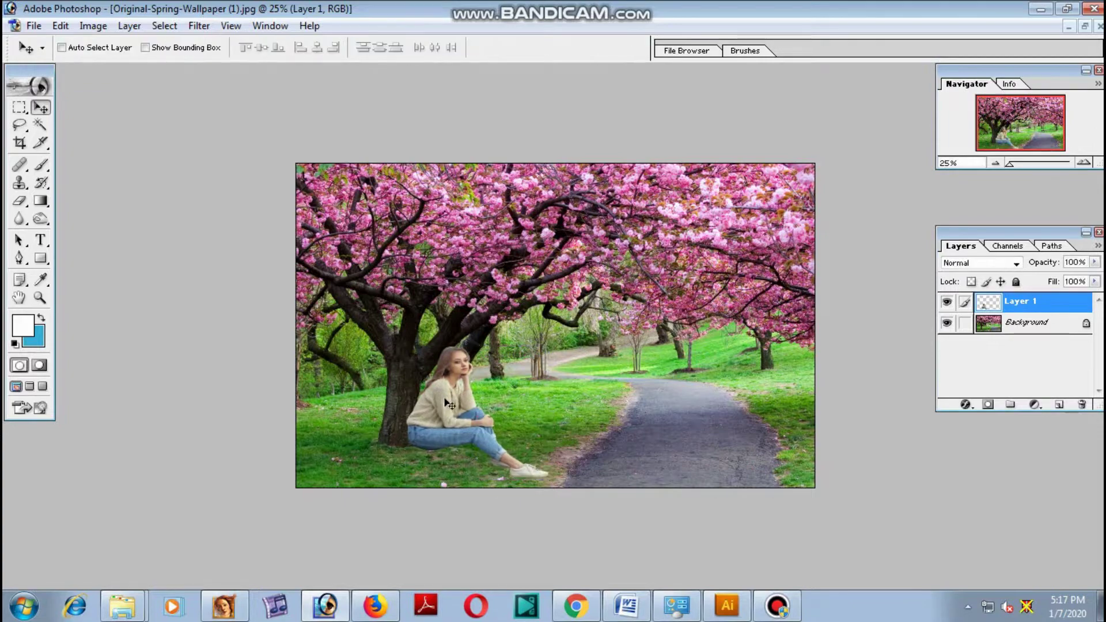
{"action": "key", "text": "ctrl+plus"}
- Rescale the woman to 67.5% and shift her left to the trunk's base
{"action": "scroll", "coordinate": [456, 384], "scroll_direction": "down", "scroll_amount": 3}
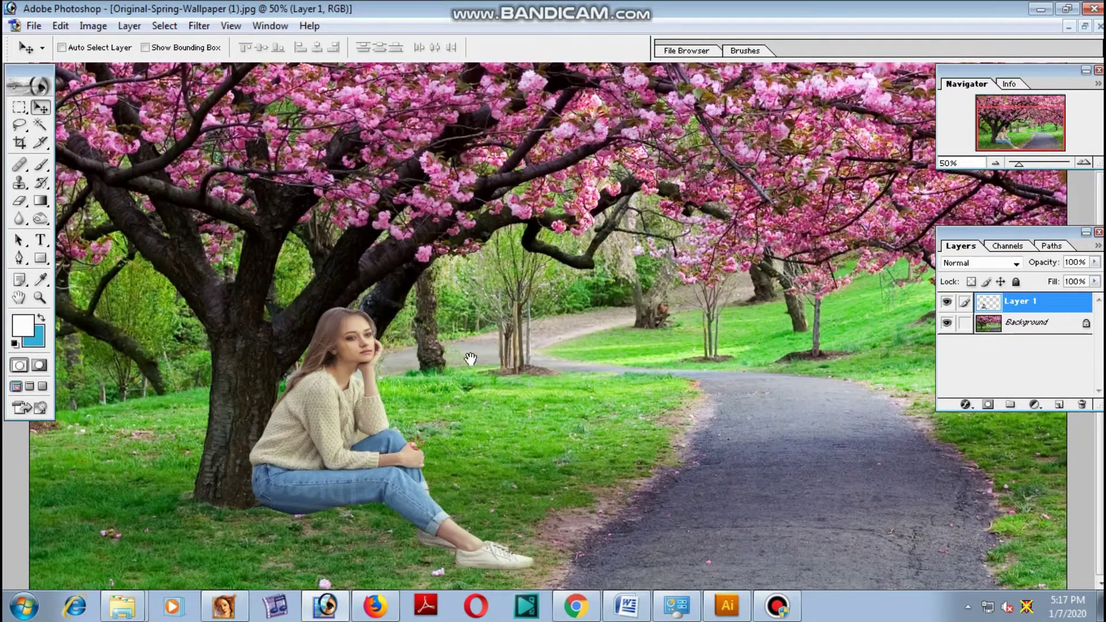
{"action": "key", "text": "ctrl+t"}
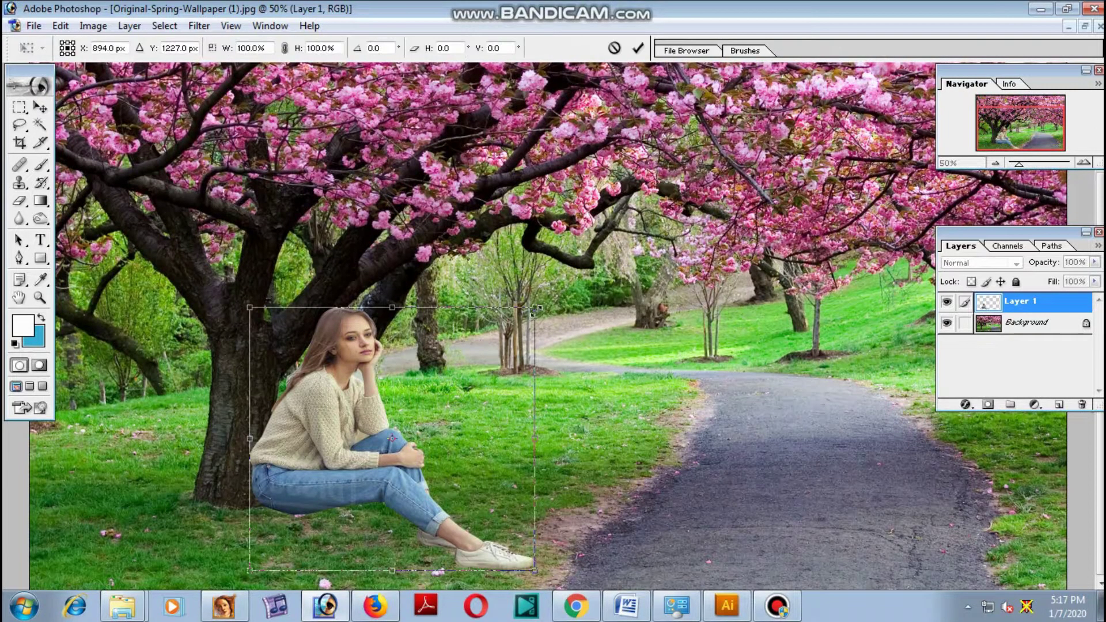
{"action": "left_click_drag", "start_coordinate": [533, 312], "coordinate": [510, 340]}
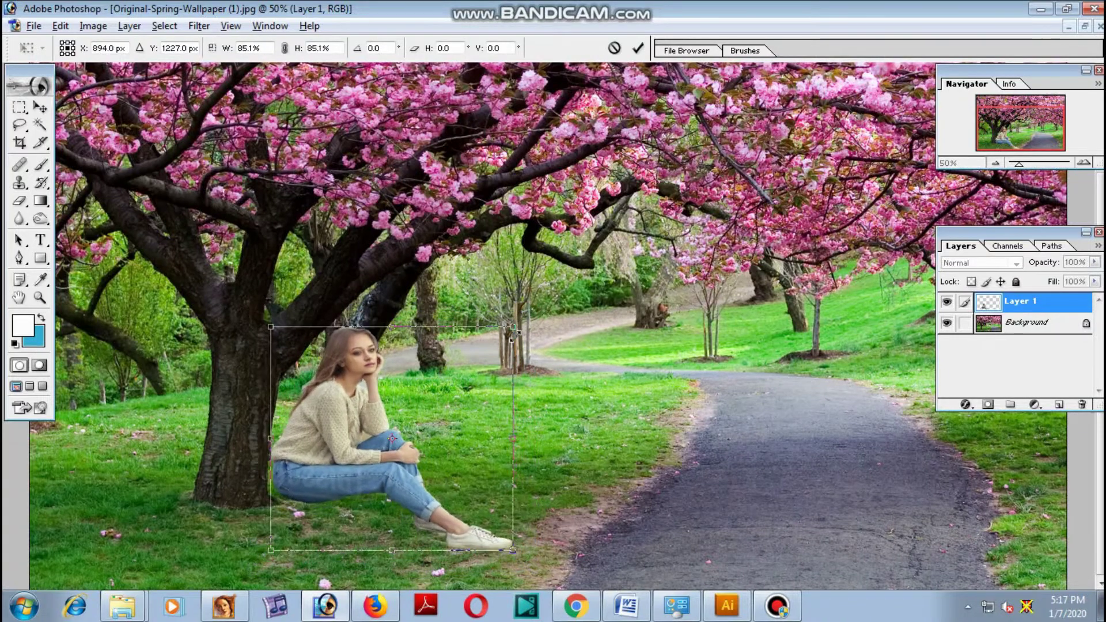
{"action": "left_click_drag", "start_coordinate": [438, 407], "coordinate": [424, 420]}
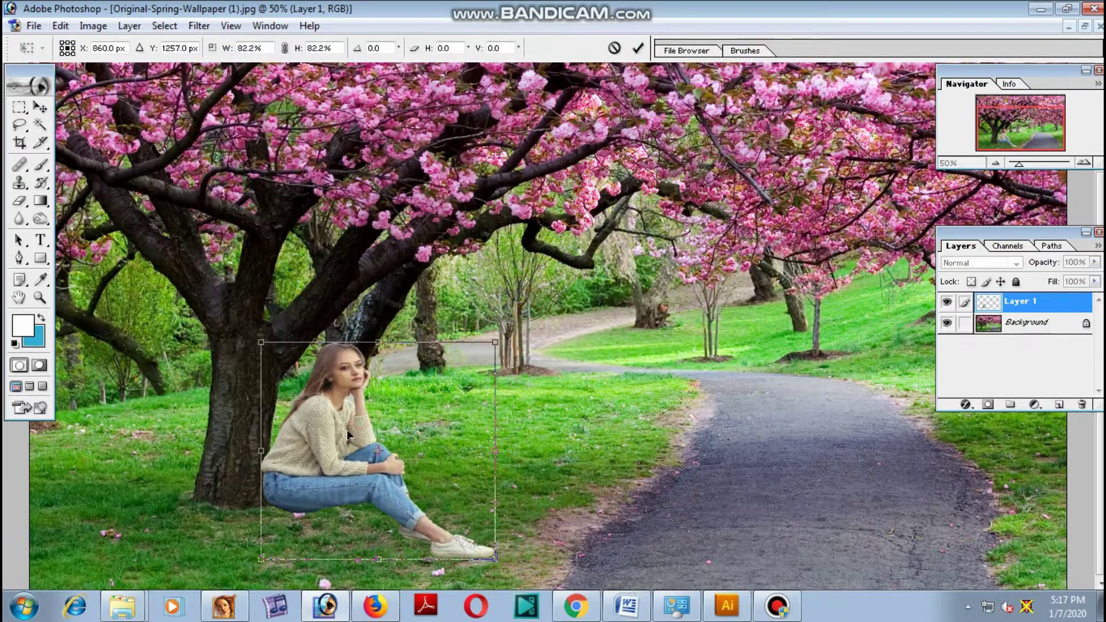
{"action": "left_click_drag", "start_coordinate": [495, 343], "coordinate": [476, 361]}
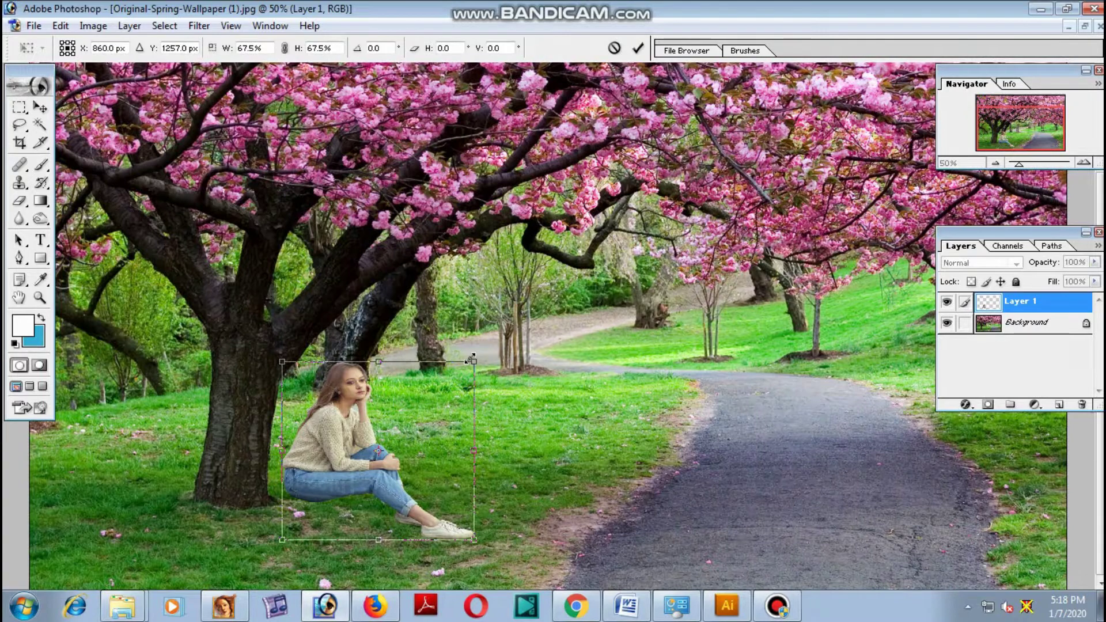
{"action": "mouse_move", "coordinate": [339, 429]}
{"action": "left_mouse_down"}
{"action": "mouse_move", "coordinate": [317, 438]}
{"action": "mouse_move", "coordinate": [320, 451]}
{"action": "left_mouse_up"}
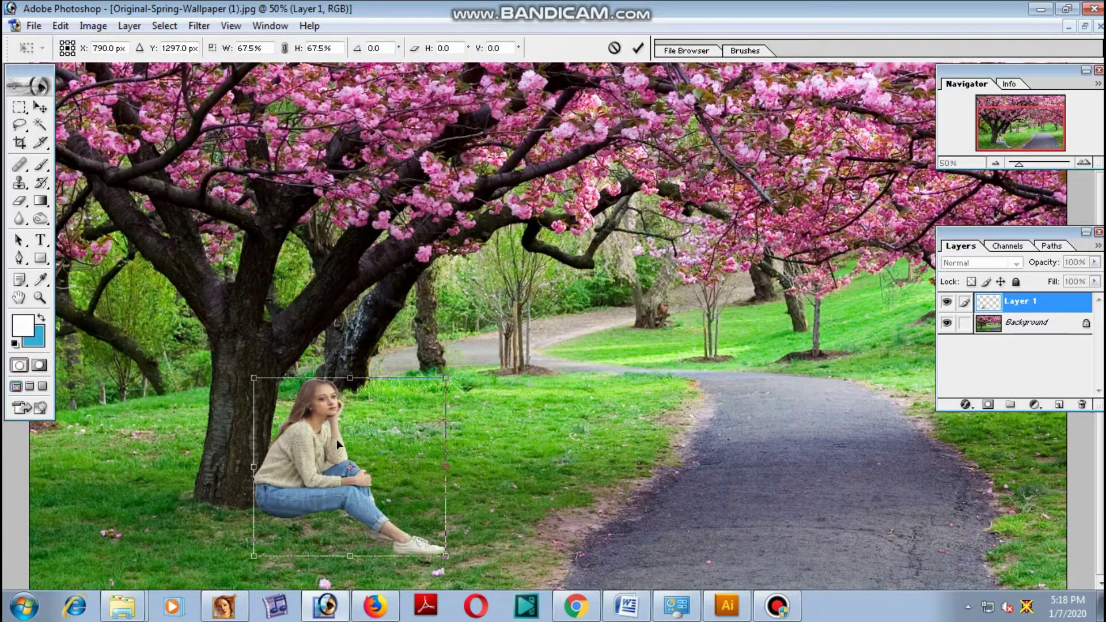
{"action": "key", "text": "Return"}
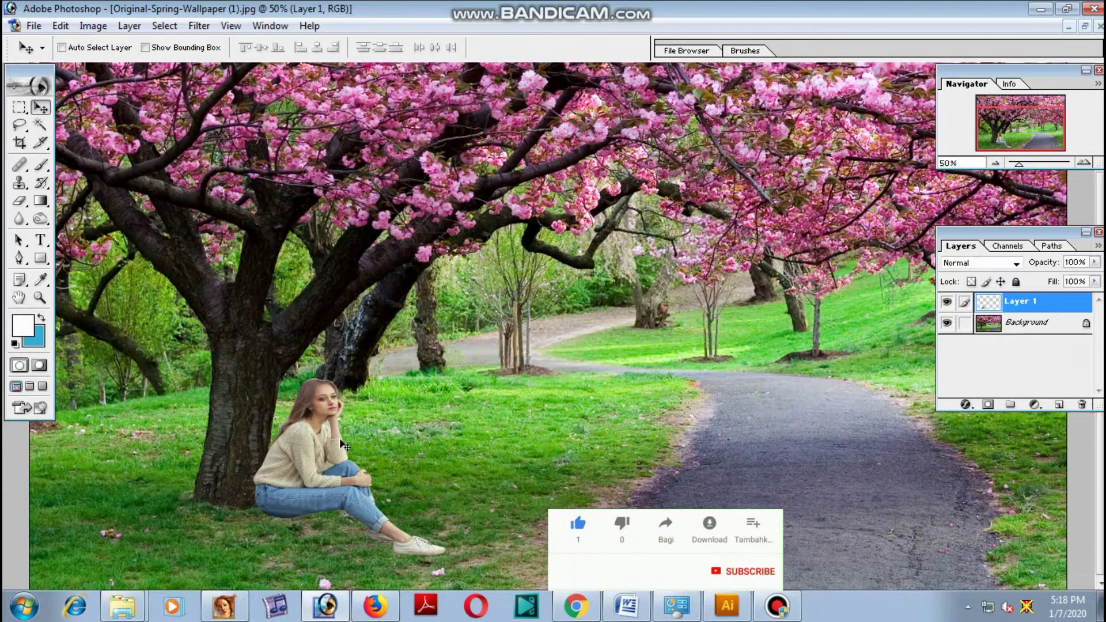
- Hide the panels and zoom in to about 200%, centring the woman to inspect her edges
{"action": "key", "text": "ctrl+minus"}
{"action": "key", "text": "Tab"}
{"action": "key", "text": "ctrl+plus"}
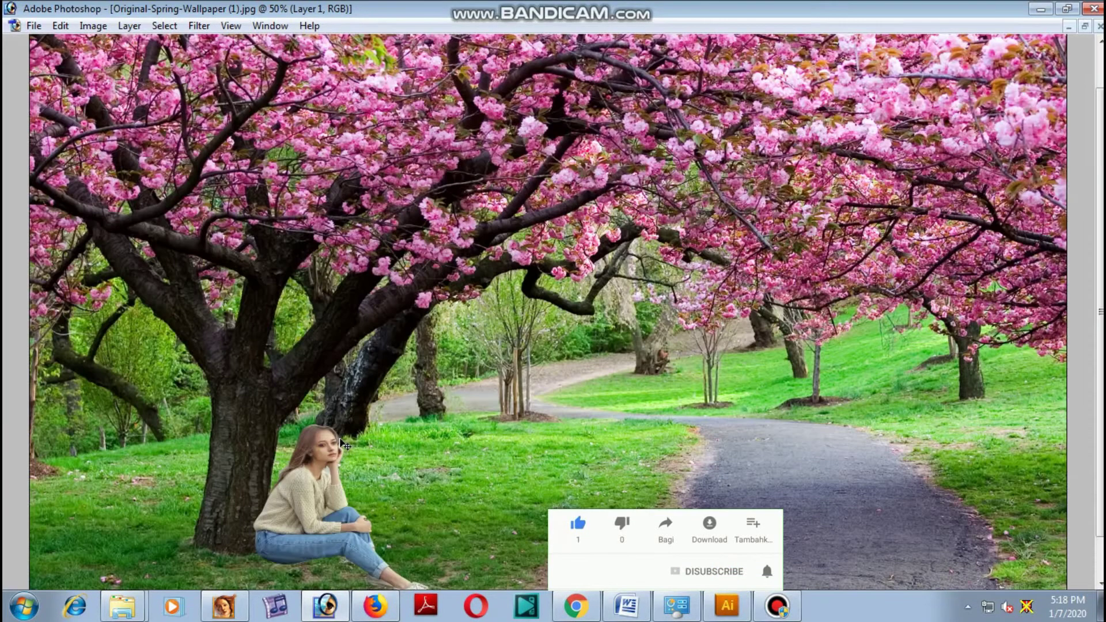
{"action": "key", "text": "ctrl+plus"}
{"action": "left_click_drag", "start_coordinate": [202, 547], "coordinate": [365, 414]}
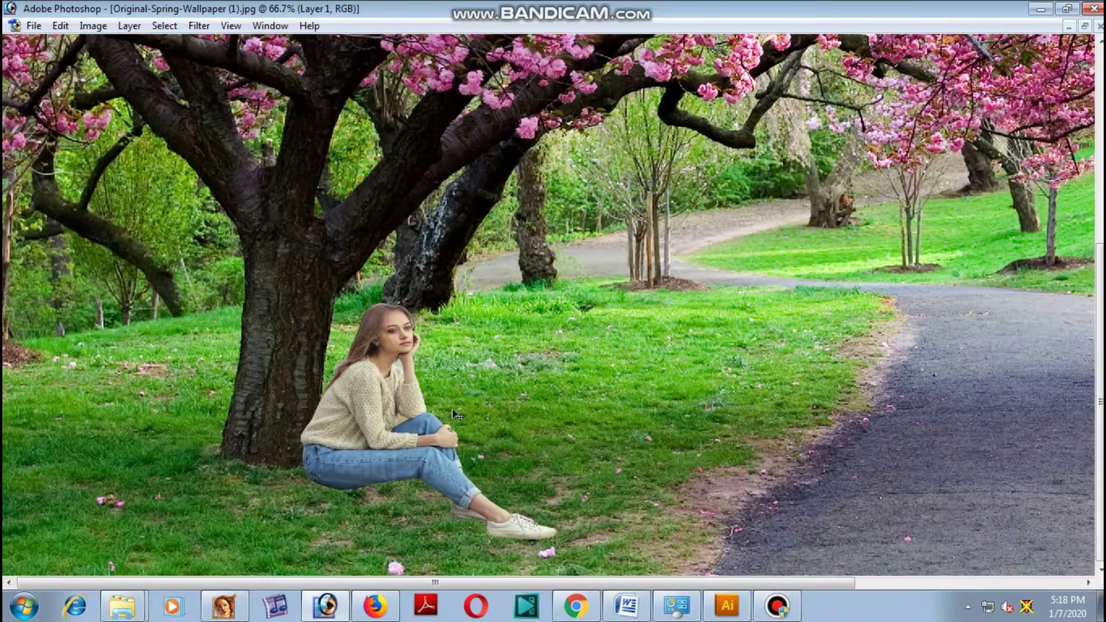
{"action": "key", "text": "ctrl+plus"}
{"action": "key", "text": "ctrl+plus"}
{"action": "left_click_drag", "start_coordinate": [168, 536], "coordinate": [577, 300]}
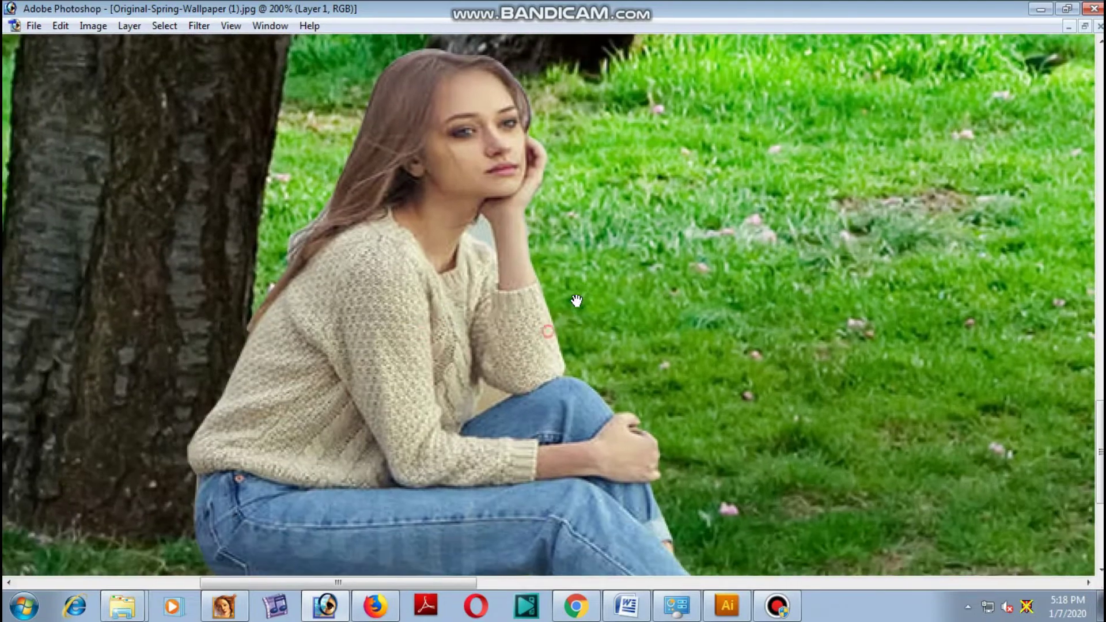
- Brighten the woman with a Curves adjustment (input 106, output 131)
{"action": "key", "text": "ctrl+m"}
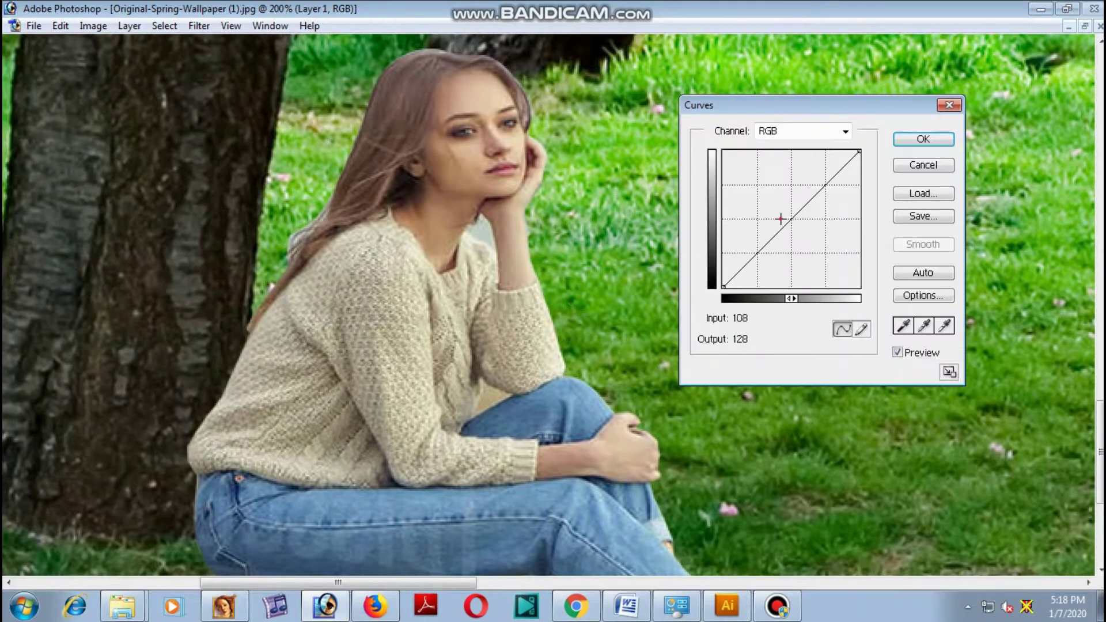
{"action": "left_click_drag", "start_coordinate": [778, 232], "coordinate": [780, 218]}
{"action": "left_click", "coordinate": [914, 141]}
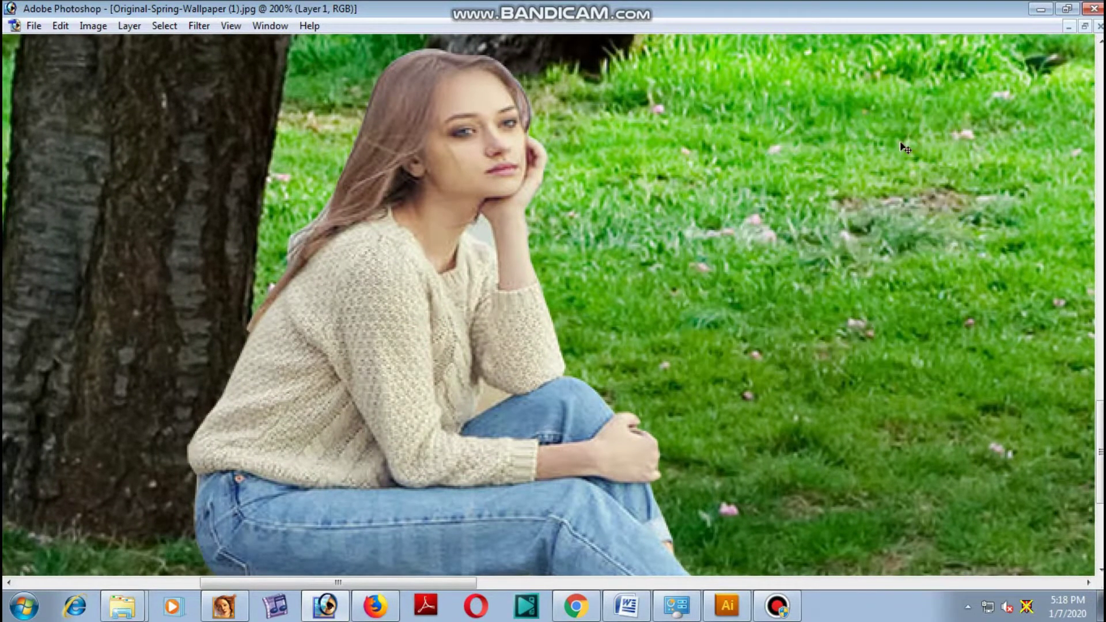
{"action": "key", "text": "ctrl+minus"}
{"action": "key", "text": "ctrl+minus"}
{"action": "key", "text": "ctrl+minus"}
{"action": "key", "text": "ctrl+minus"}
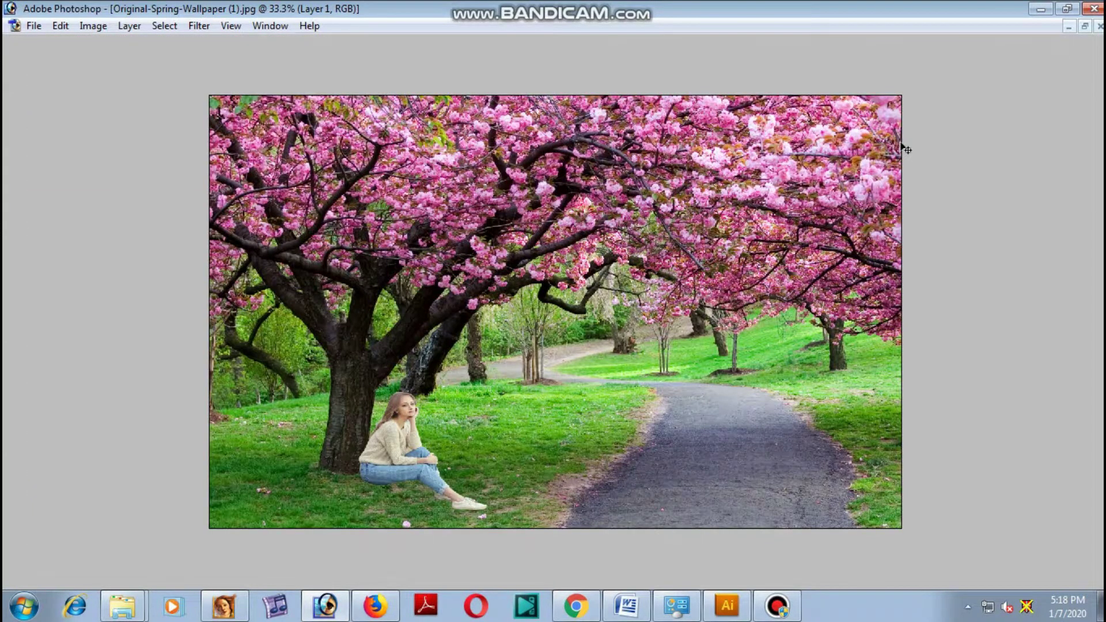
- Squeeze the woman slightly narrower with a free transform and commit it
{"action": "key", "text": "ctrl+plus"}
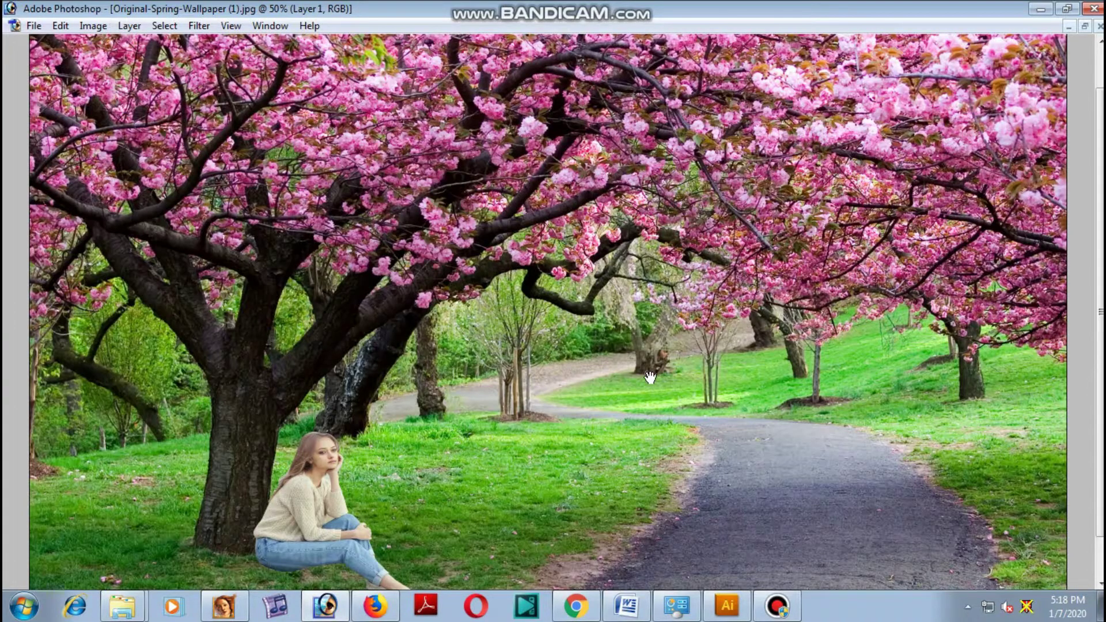
{"action": "scroll", "coordinate": [650, 379], "scroll_direction": "down", "scroll_amount": 2}
{"action": "key", "text": "ctrl+t"}
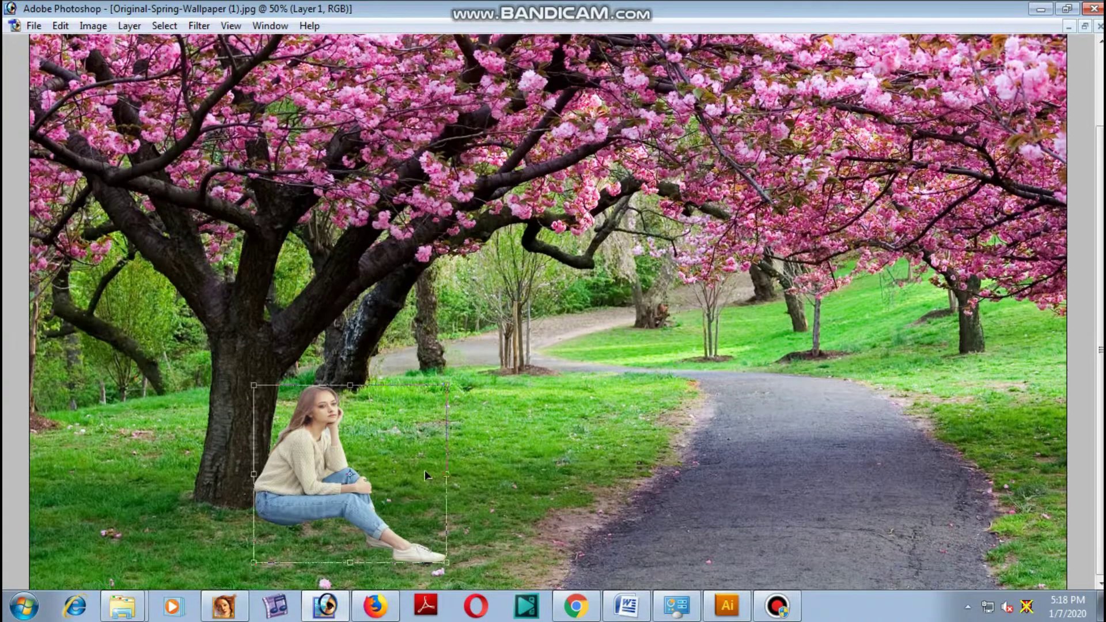
{"action": "left_click_drag", "start_coordinate": [443, 487], "coordinate": [432, 484]}
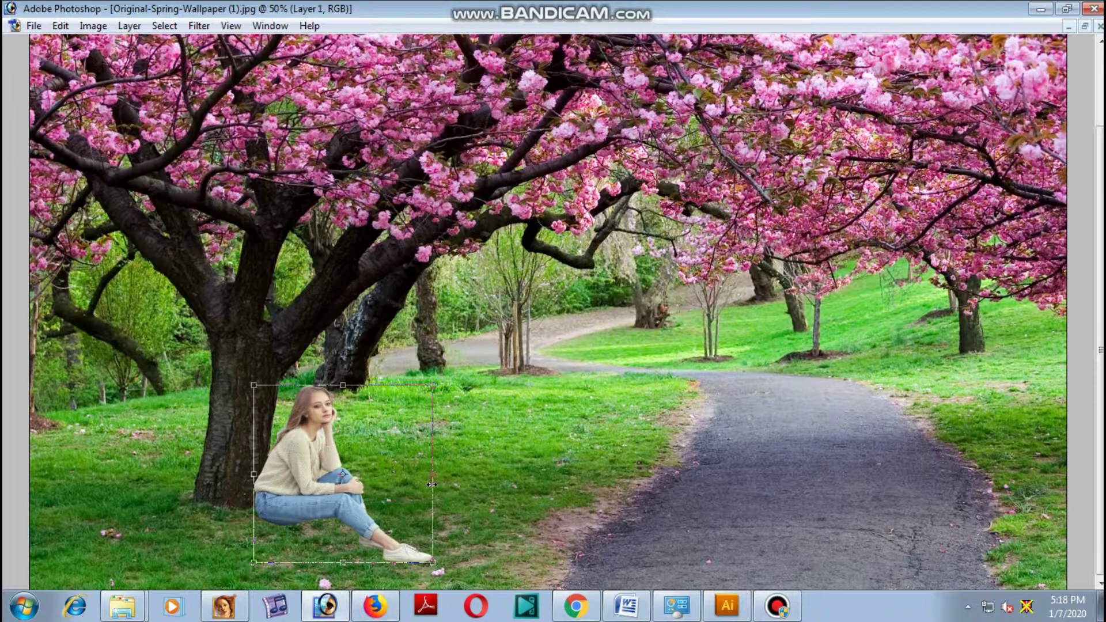
{"action": "key", "text": "Return"}
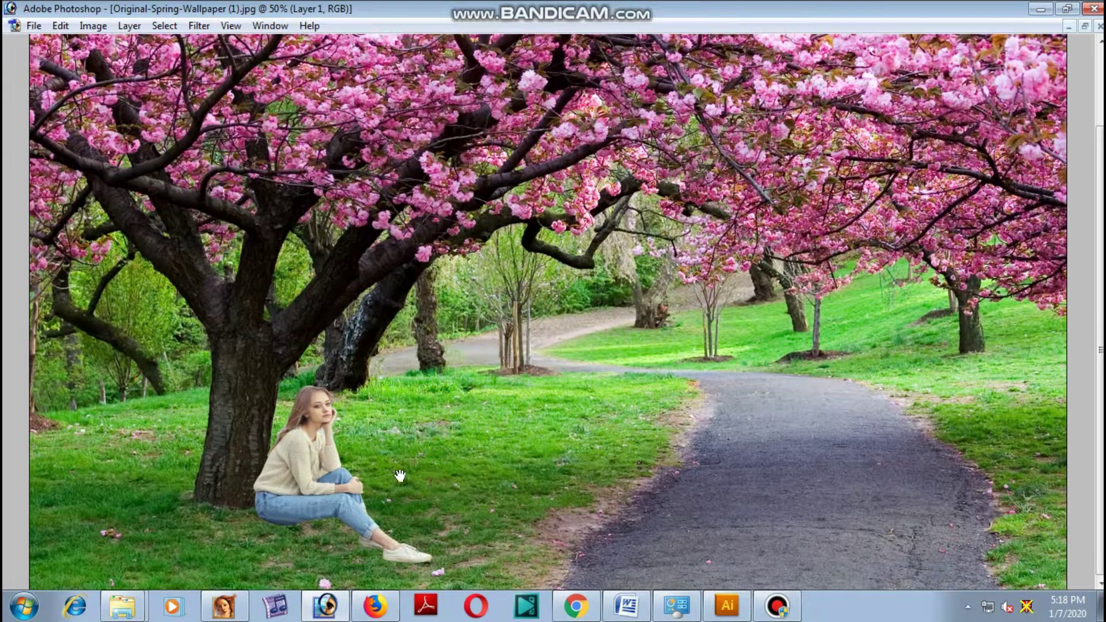
{"action": "key", "text": "ctrl+plus"}
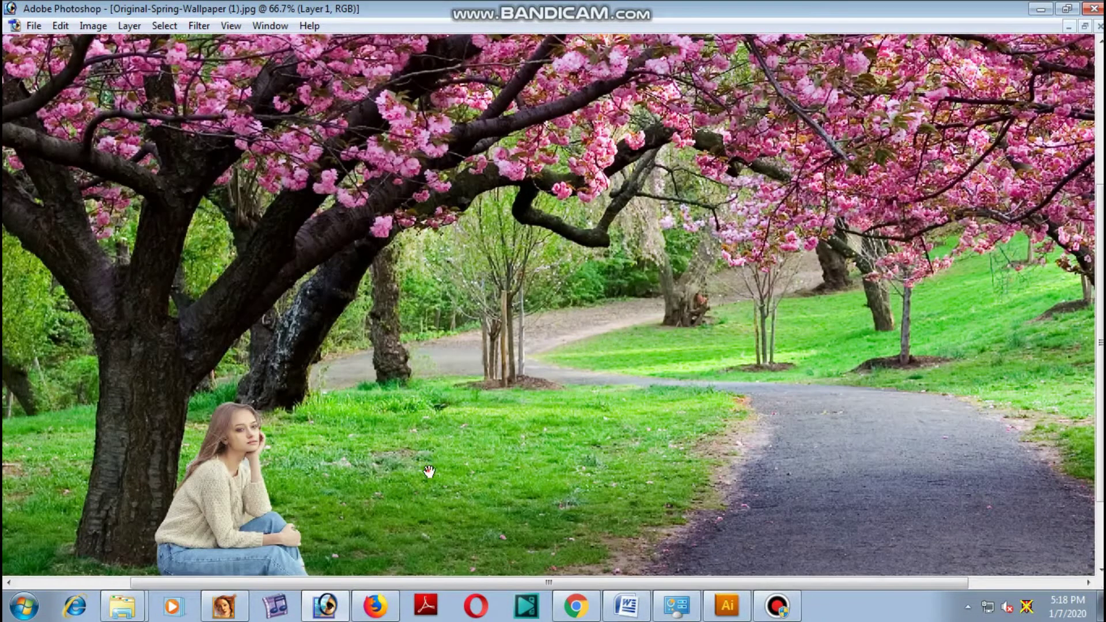
{"action": "key", "text": "Tab"}
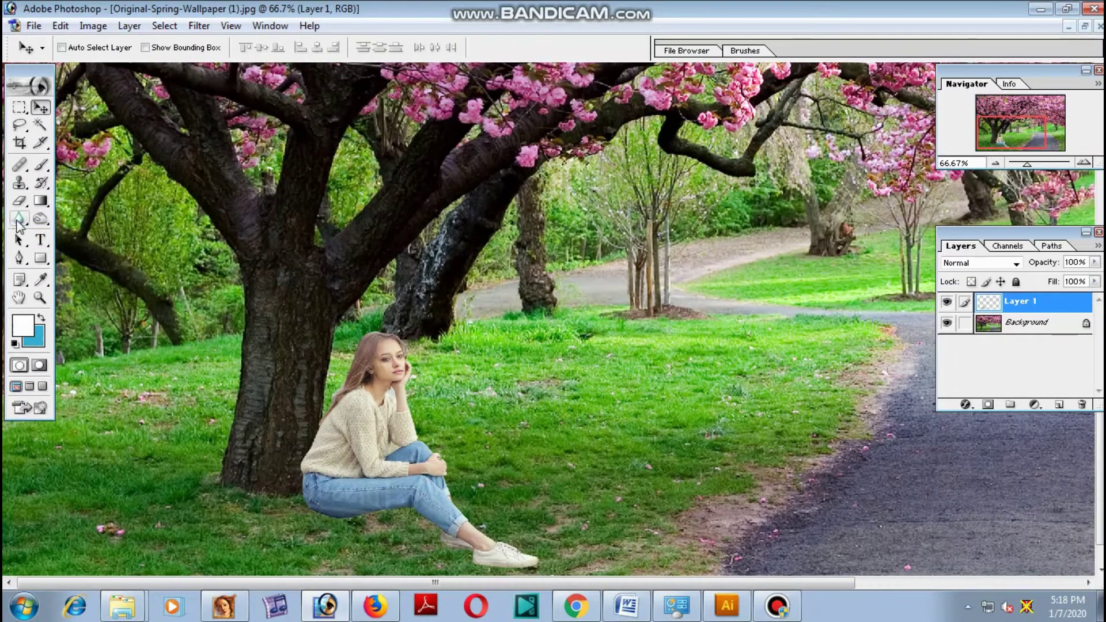
- Blur the woman's left edge, jeans, hand and back with a size-60 Blur brush at 50% strength
{"action": "left_click", "coordinate": [19, 220]}
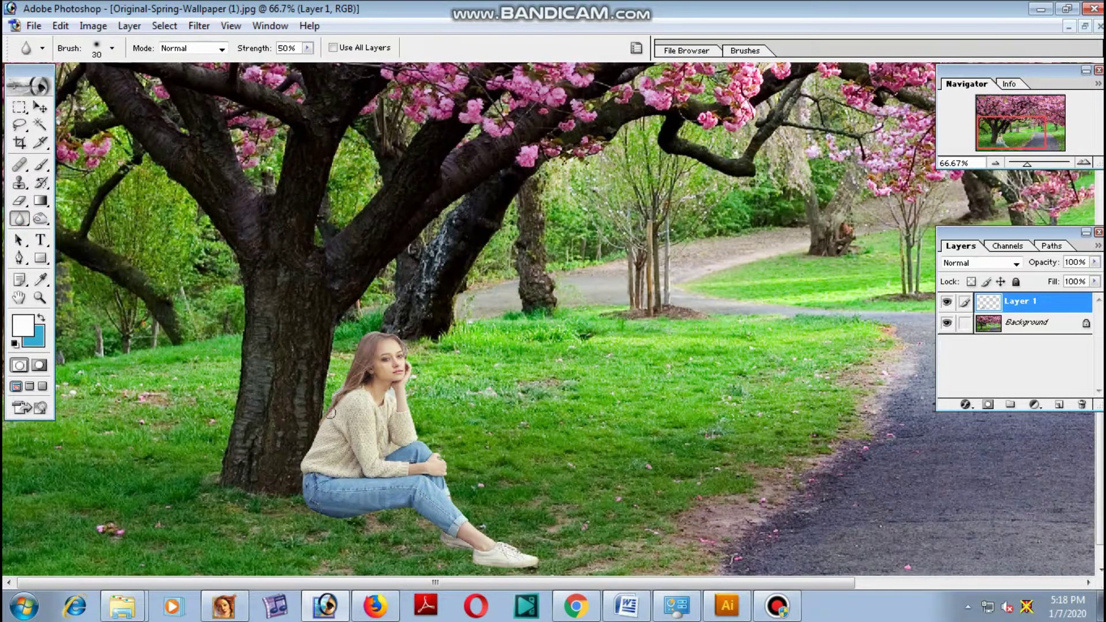
{"action": "key", "text": "bracketright"}
{"action": "left_click_drag", "start_coordinate": [331, 413], "coordinate": [444, 515]}
{"action": "mouse_move", "coordinate": [533, 559]}
{"action": "left_mouse_down"}
{"action": "mouse_move", "coordinate": [473, 518]}
{"action": "mouse_move", "coordinate": [409, 435]}
{"action": "left_mouse_up"}
{"action": "mouse_move", "coordinate": [406, 396]}
{"action": "left_mouse_down"}
{"action": "mouse_move", "coordinate": [408, 338]}
{"action": "mouse_move", "coordinate": [360, 327]}
{"action": "mouse_move", "coordinate": [309, 467]}
{"action": "mouse_move", "coordinate": [365, 521]}
{"action": "mouse_move", "coordinate": [306, 517]}
{"action": "mouse_move", "coordinate": [282, 453]}
{"action": "mouse_move", "coordinate": [340, 518]}
{"action": "mouse_move", "coordinate": [406, 514]}
{"action": "mouse_move", "coordinate": [413, 547]}
{"action": "left_mouse_up"}
- At 100% zoom, soften the edge of her hair and shoulder, then zoom back out
{"action": "key", "text": "ctrl+plus"}
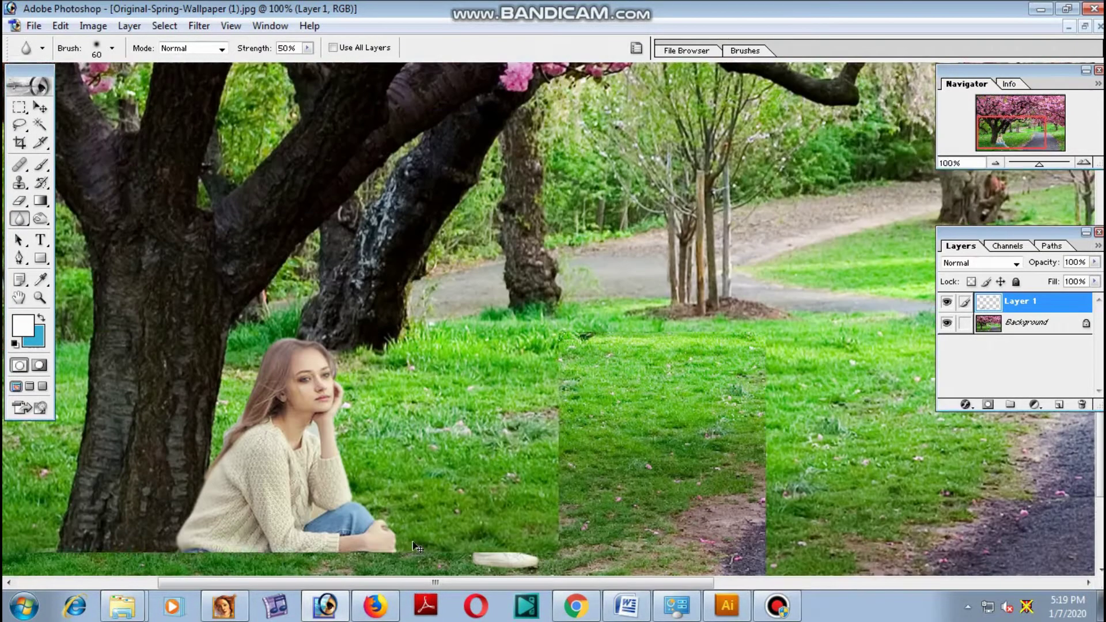
{"action": "key", "text": "Tab"}
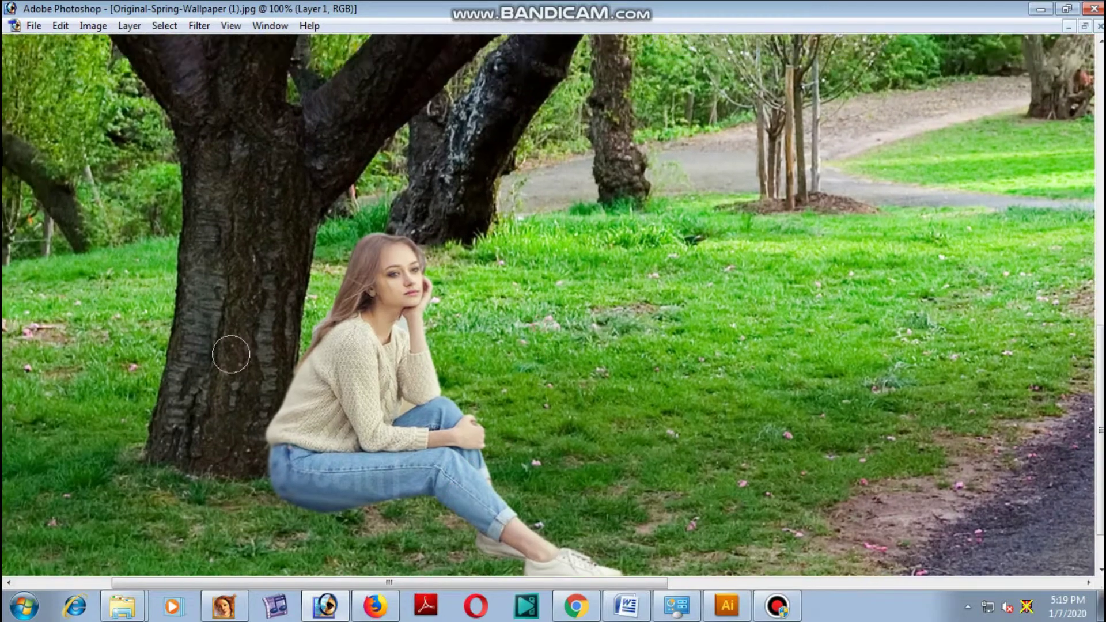
{"action": "mouse_move", "coordinate": [231, 355]}
{"action": "left_mouse_down"}
{"action": "mouse_move", "coordinate": [298, 306]}
{"action": "mouse_move", "coordinate": [280, 364]}
{"action": "mouse_move", "coordinate": [330, 355]}
{"action": "left_mouse_up"}
{"action": "scroll", "coordinate": [506, 313], "scroll_direction": "up", "scroll_amount": 3}
{"action": "key", "text": "ctrl+minus"}
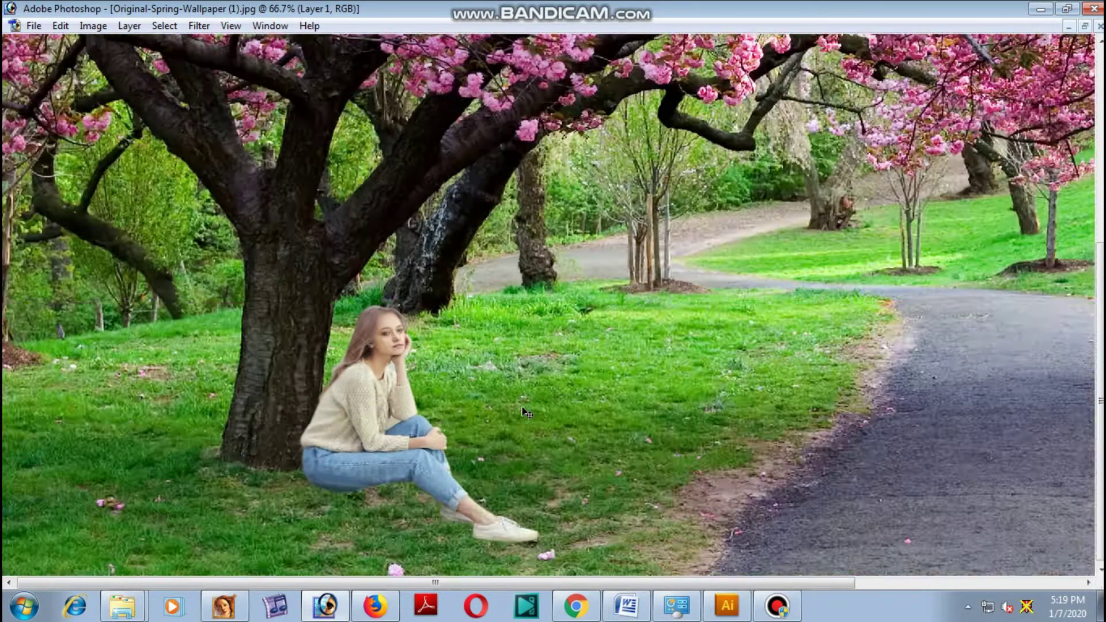
{"action": "key", "text": "ctrl+minus"}
{"action": "scroll", "coordinate": [528, 413], "scroll_direction": "down", "scroll_amount": 1}
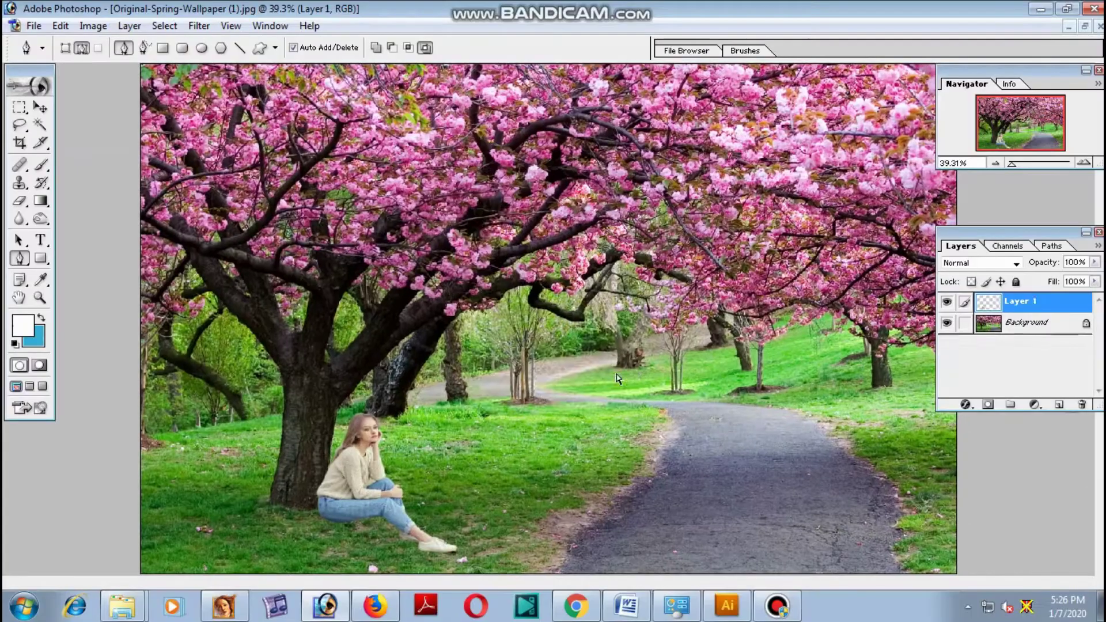
- Paste the man with the suitcase as Layer 2, scaled to 61.8% on the path
{"action": "key", "text": "ctrl+v"}
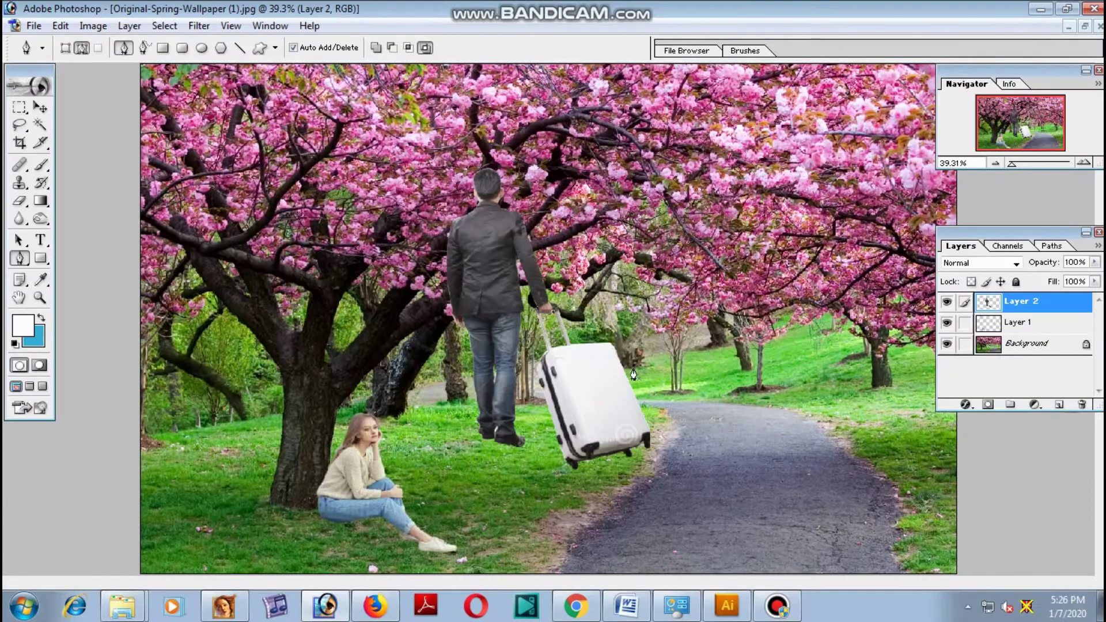
{"action": "key", "text": "v"}
{"action": "left_click_drag", "start_coordinate": [510, 303], "coordinate": [703, 428]}
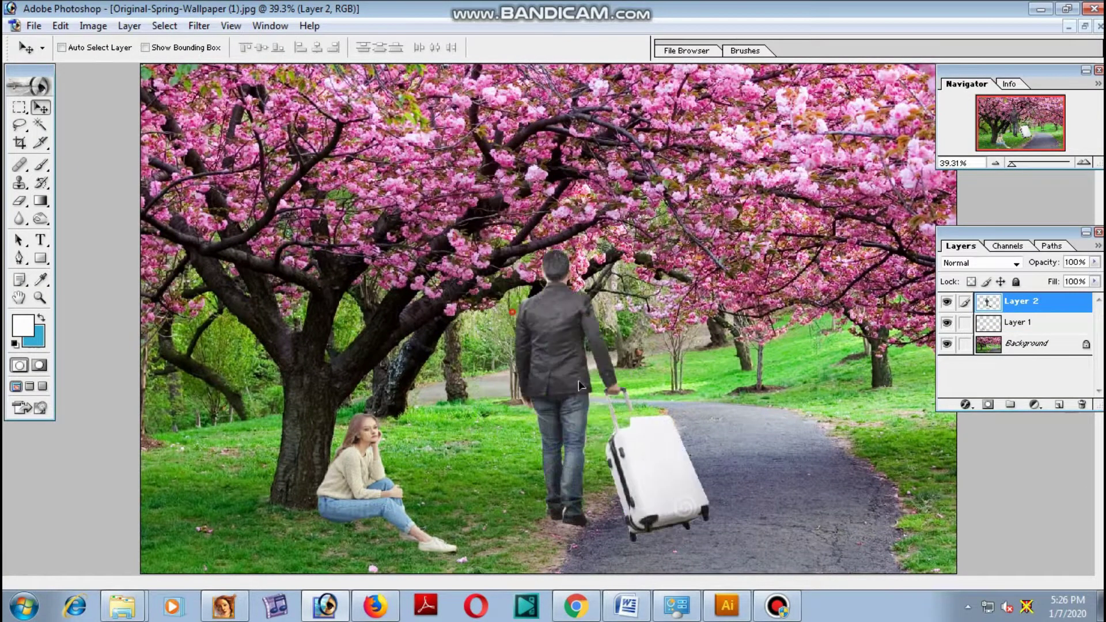
{"action": "key", "text": "ctrl+minus"}
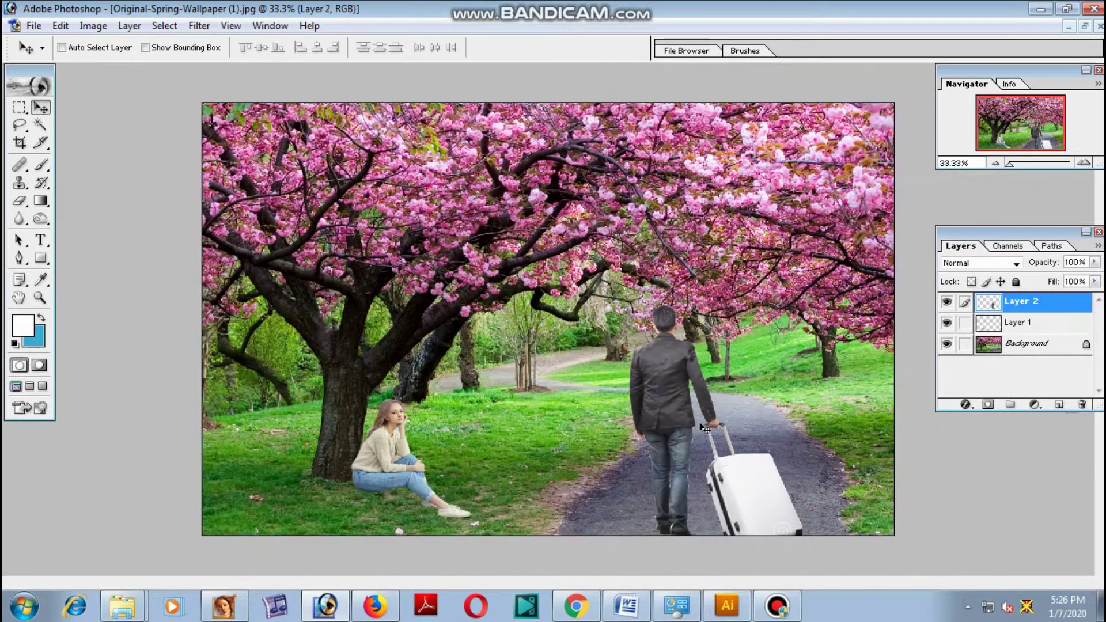
{"action": "key", "text": "ctrl+t"}
{"action": "left_click_drag", "start_coordinate": [802, 304], "coordinate": [770, 353]}
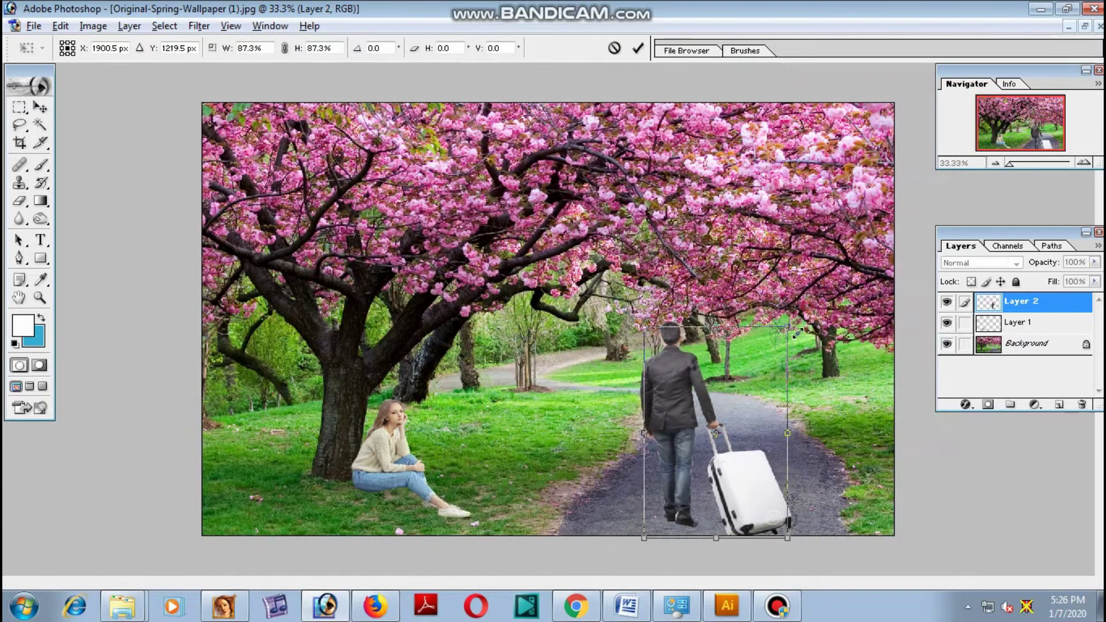
{"action": "left_click_drag", "start_coordinate": [688, 426], "coordinate": [699, 412]}
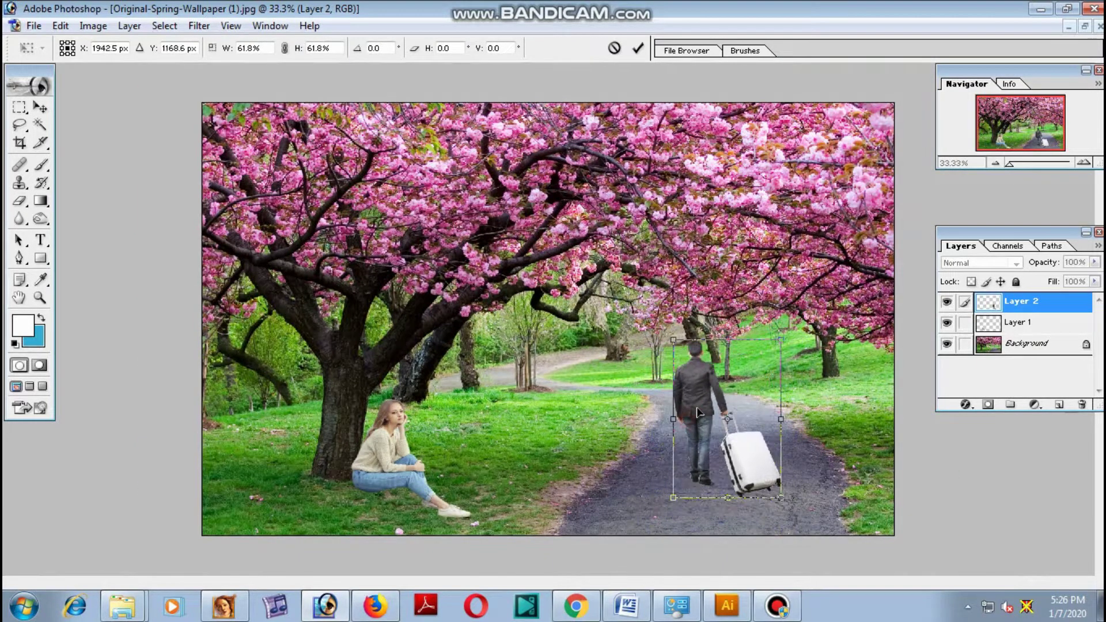
{"action": "key", "text": "Return"}
- Zoom to 50% on the man and bring up a Curves adjustment for him
{"action": "key", "text": "ctrl+plus"}
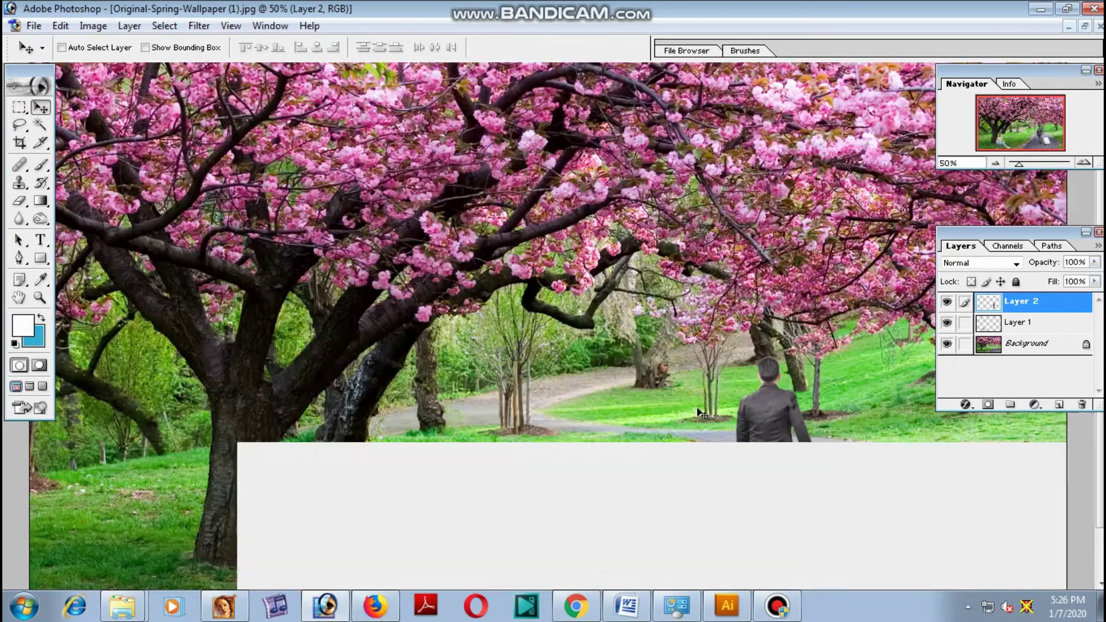
{"action": "key", "text": "Tab"}
{"action": "left_click_drag", "start_coordinate": [862, 380], "coordinate": [863, 321]}
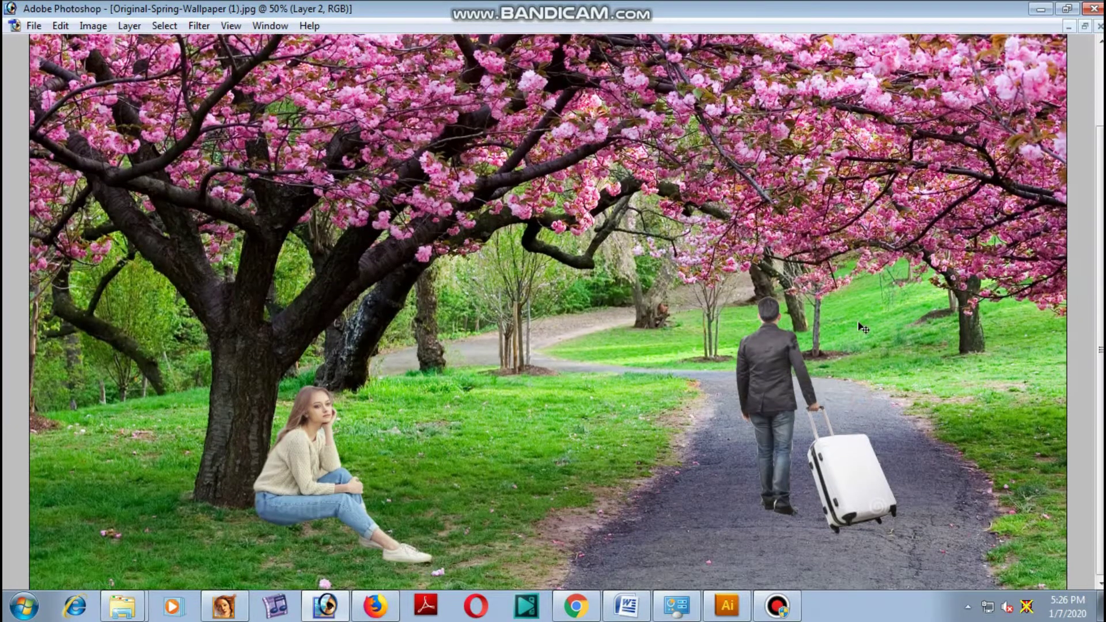
{"action": "key", "text": "ctrl+m"}
{"action": "left_click_drag", "start_coordinate": [834, 111], "coordinate": [508, 59]}
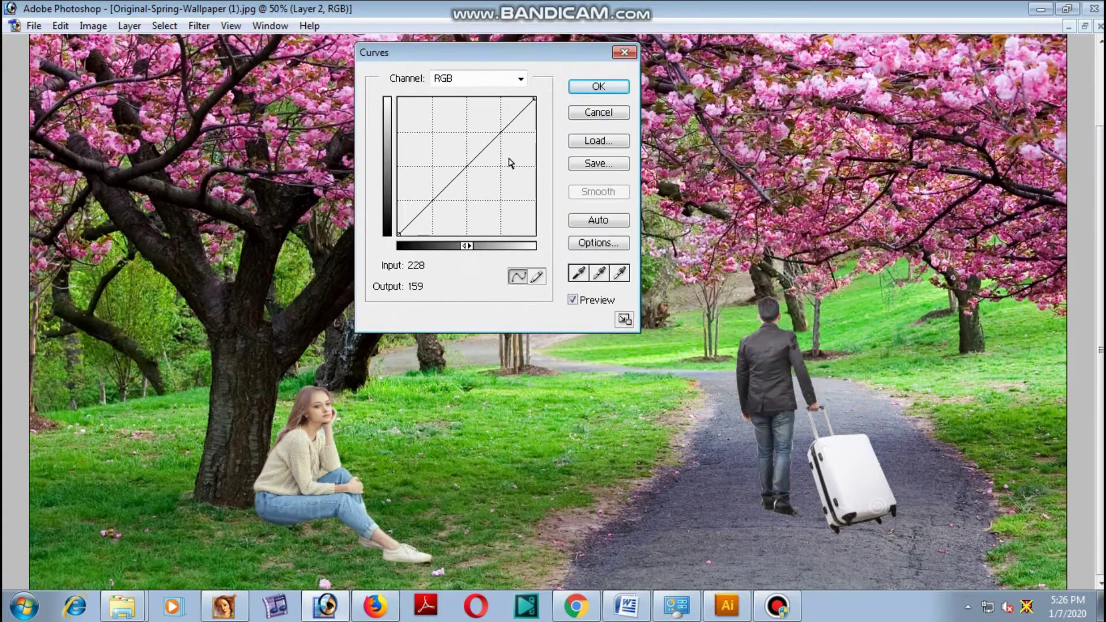
- Darken the man with a Curves adjustment (input 148, output 115), viewed at 100%
{"action": "left_click_drag", "start_coordinate": [467, 167], "coordinate": [478, 173]}
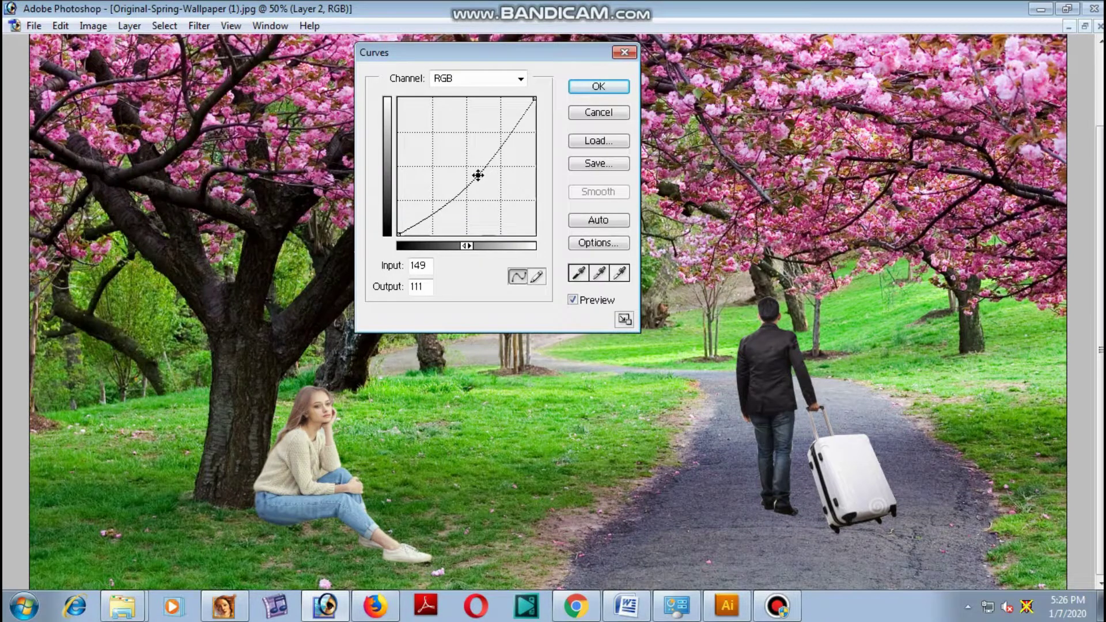
{"action": "left_click", "coordinate": [598, 86]}
{"action": "key", "text": "ctrl+plus"}
{"action": "key", "text": "ctrl+plus"}
{"action": "left_click_drag", "start_coordinate": [696, 258], "coordinate": [520, 113]}
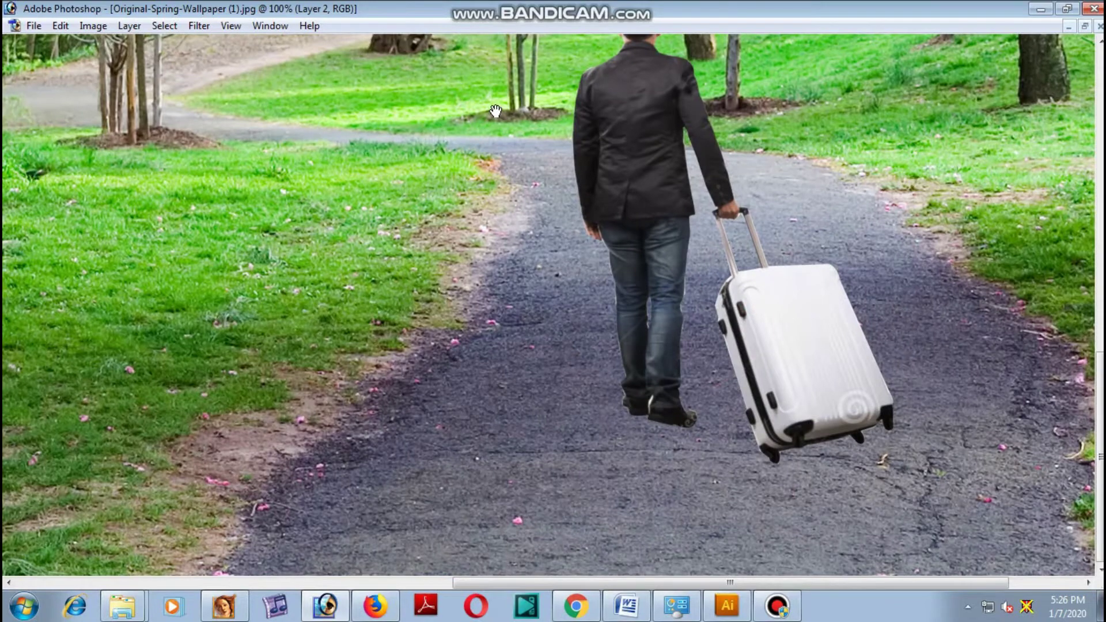
- Zoom in on the man's boots and Magic Wand-select the stray pale pixels at the boot edge
{"action": "key", "text": "ctrl+plus"}
{"action": "key", "text": "ctrl+plus"}
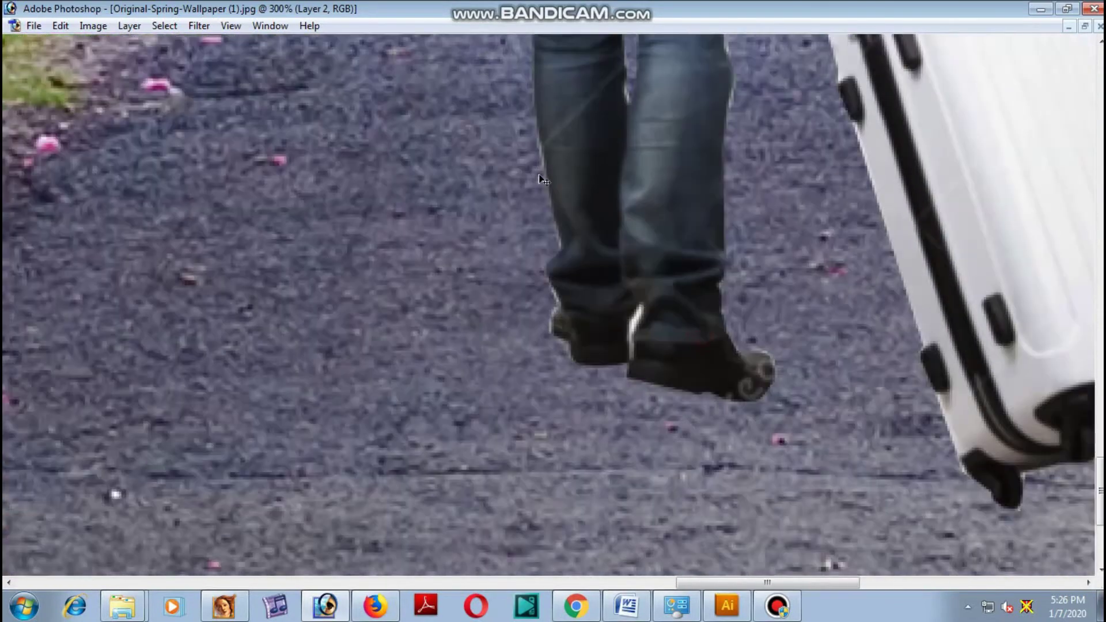
{"action": "key", "text": "Tab"}
{"action": "left_click", "coordinate": [40, 124]}
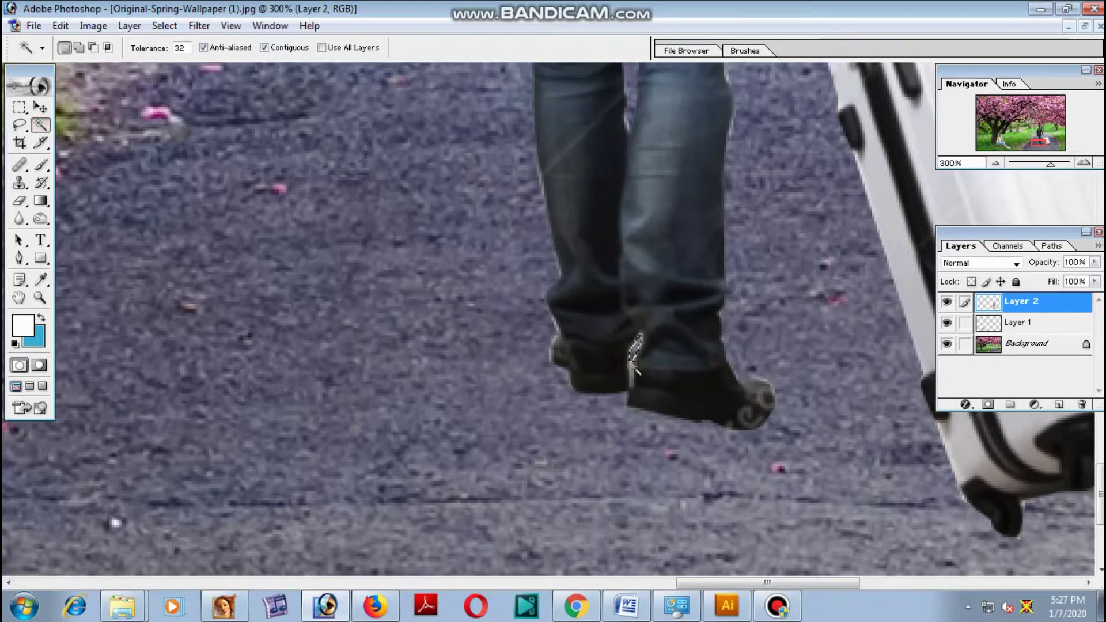
{"action": "left_click", "coordinate": [634, 367]}
{"action": "scroll", "coordinate": [648, 451], "scroll_direction": "up", "scroll_amount": 5}
{"action": "scroll", "coordinate": [647, 452], "scroll_direction": "up", "scroll_amount": 1}
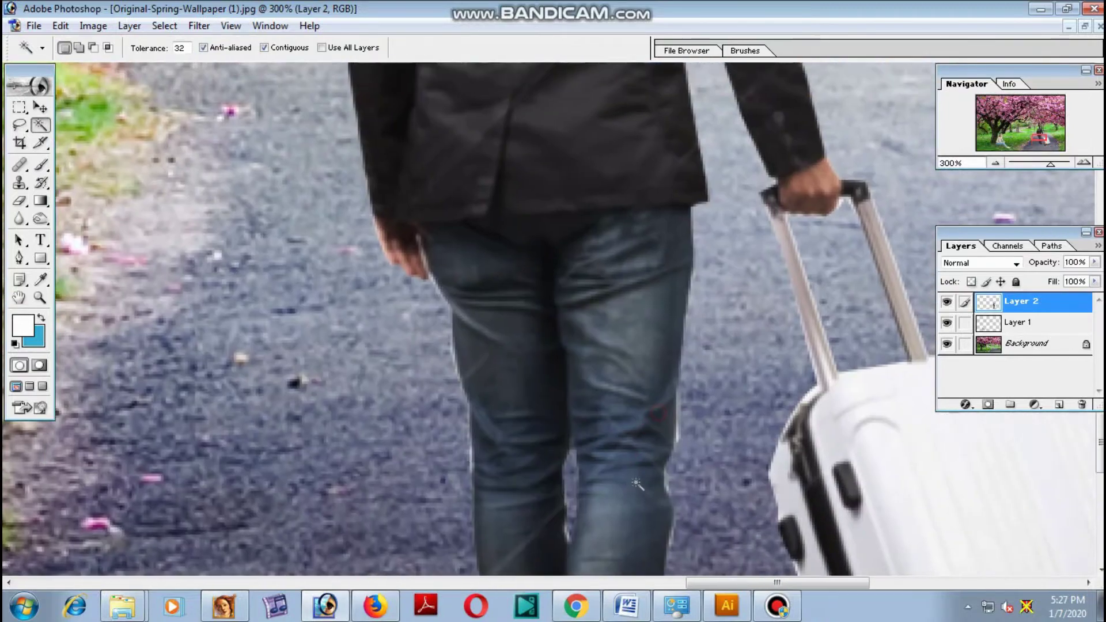
{"action": "left_click", "coordinate": [19, 201]}
{"action": "key", "text": "Tab"}
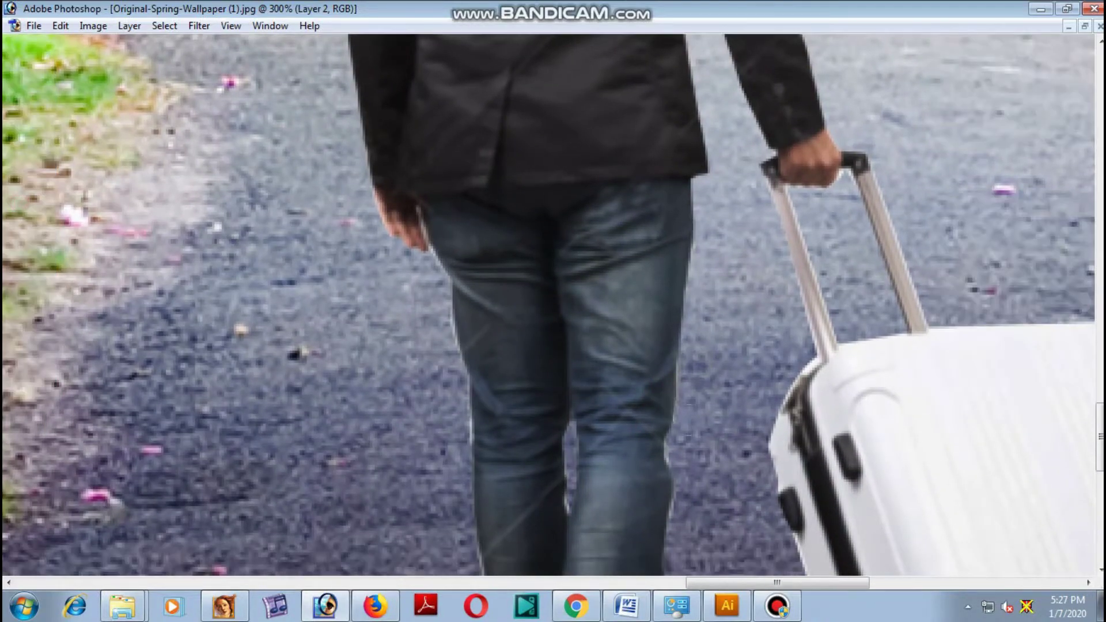
- Erase the leftover edge pixels along the man's jeans at 300% zoom
{"action": "left_click_drag", "start_coordinate": [701, 457], "coordinate": [701, 276]}
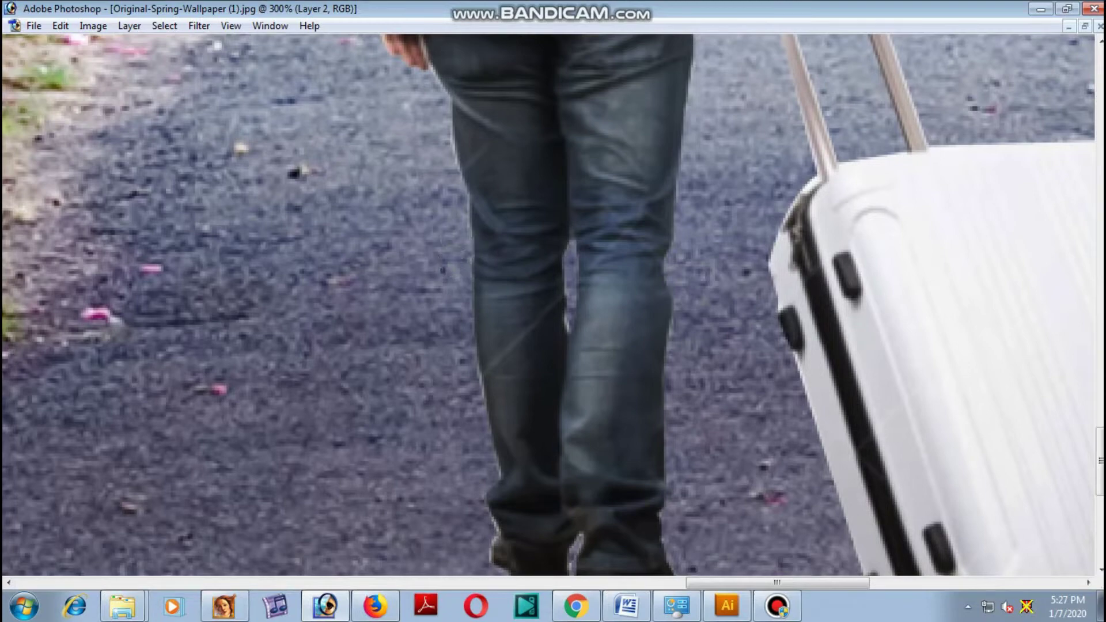
{"action": "left_click_drag", "start_coordinate": [461, 270], "coordinate": [472, 75]}
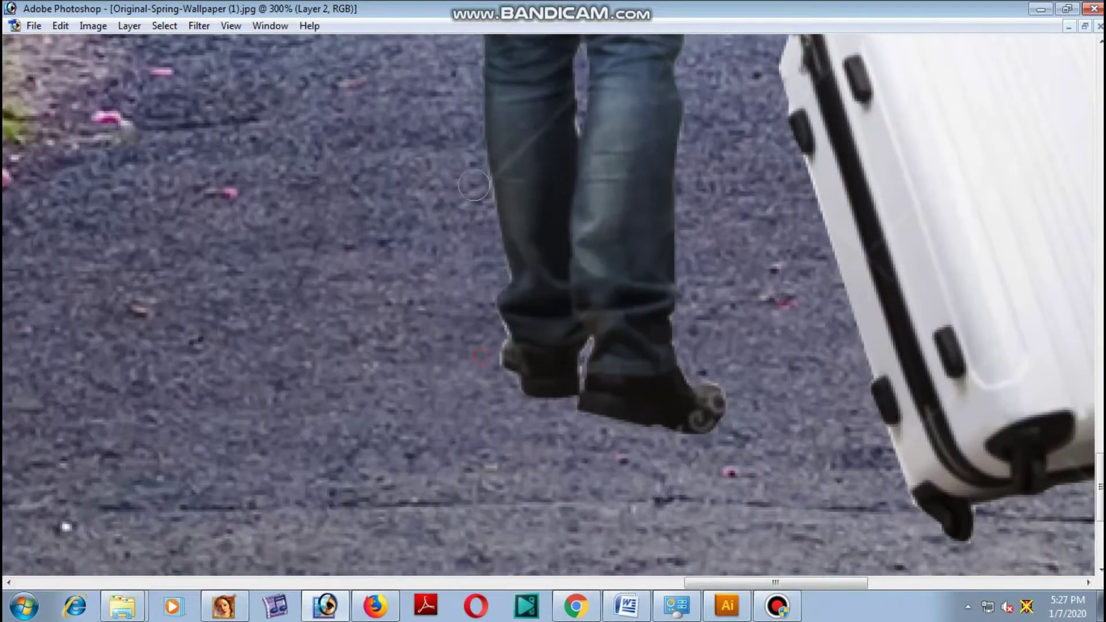
{"action": "left_click_drag", "start_coordinate": [493, 247], "coordinate": [506, 394]}
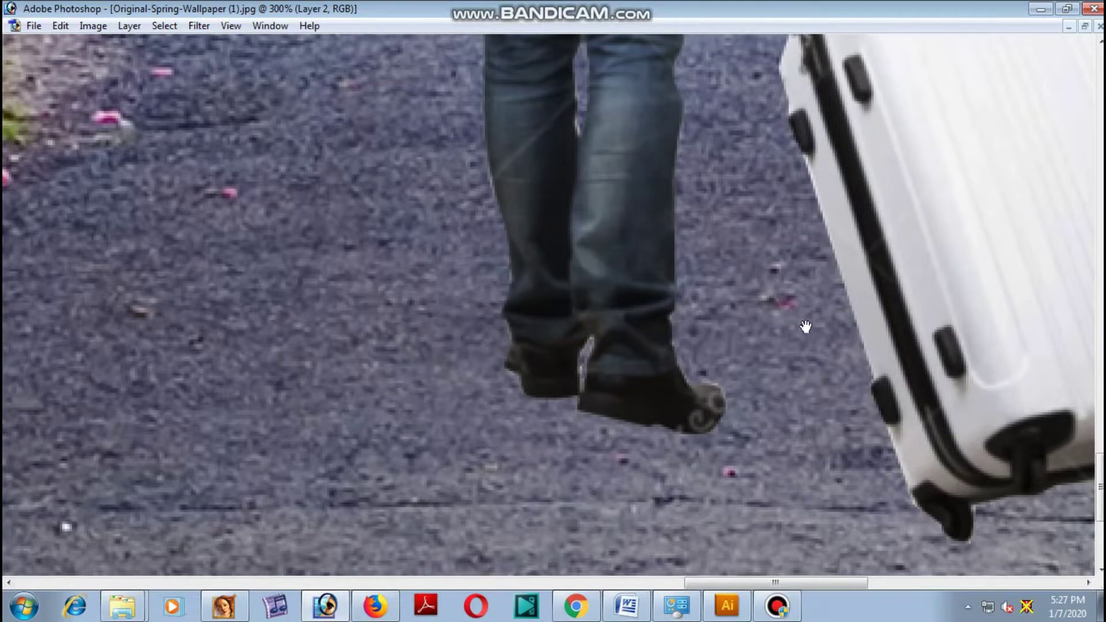
{"action": "scroll", "coordinate": [504, 386], "scroll_direction": "up", "scroll_amount": 3}
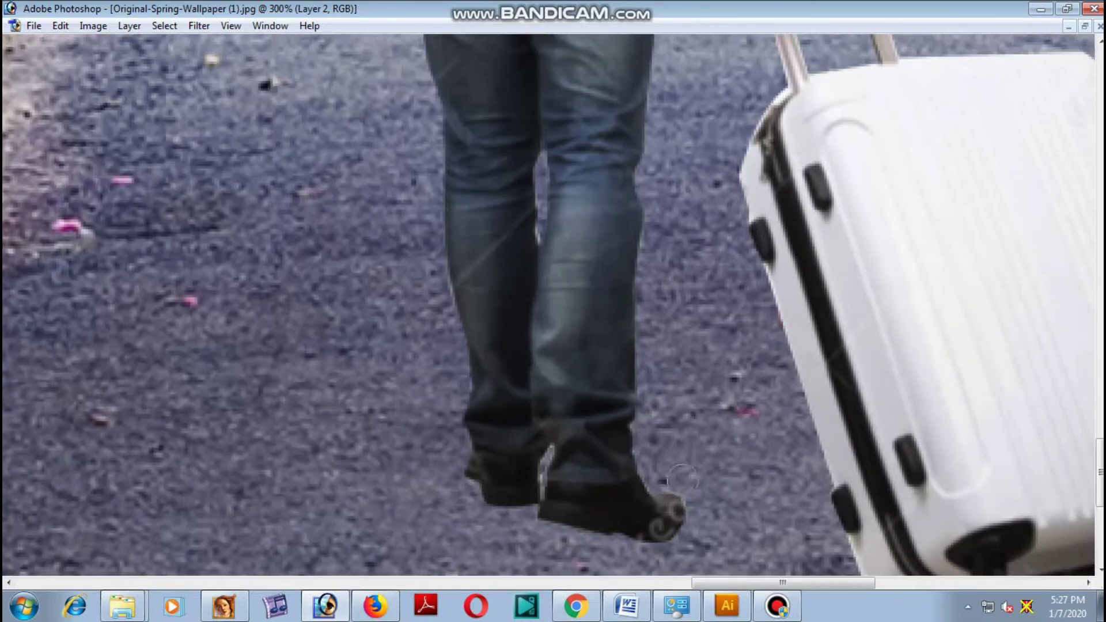
{"action": "scroll", "coordinate": [681, 479], "scroll_direction": "up", "scroll_amount": 3}
{"action": "scroll", "coordinate": [654, 452], "scroll_direction": "up", "scroll_amount": 3}
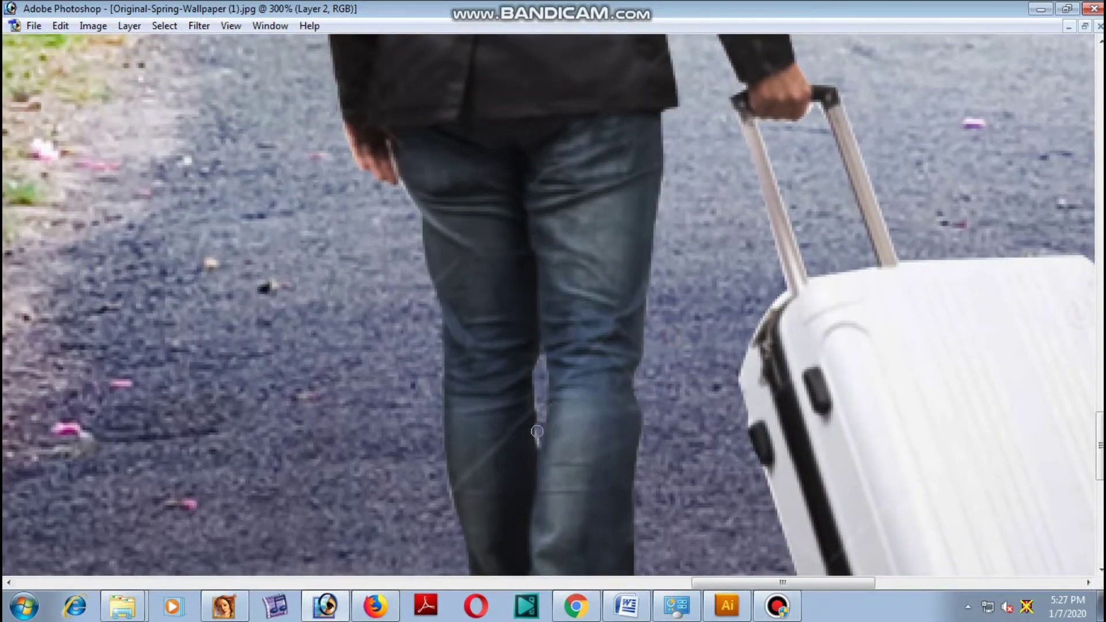
{"action": "scroll", "coordinate": [619, 386], "scroll_direction": "up", "scroll_amount": 2}
{"action": "scroll", "coordinate": [439, 465], "scroll_direction": "up", "scroll_amount": 1}
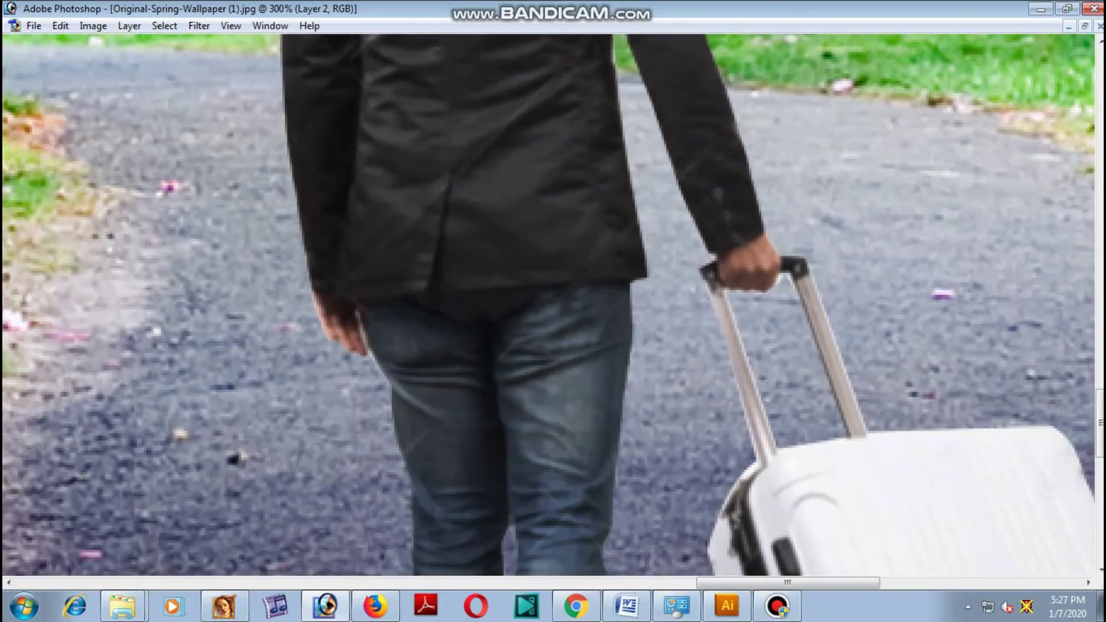
{"action": "scroll", "coordinate": [734, 246], "scroll_direction": "up", "scroll_amount": 3}
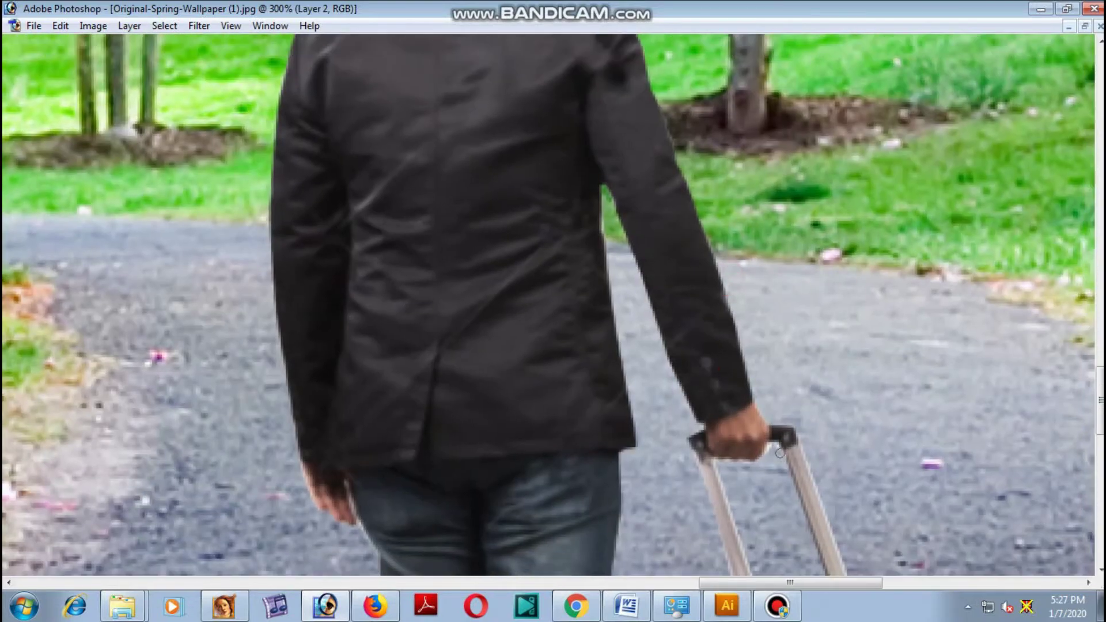
{"action": "scroll", "coordinate": [778, 221], "scroll_direction": "up", "scroll_amount": 5}
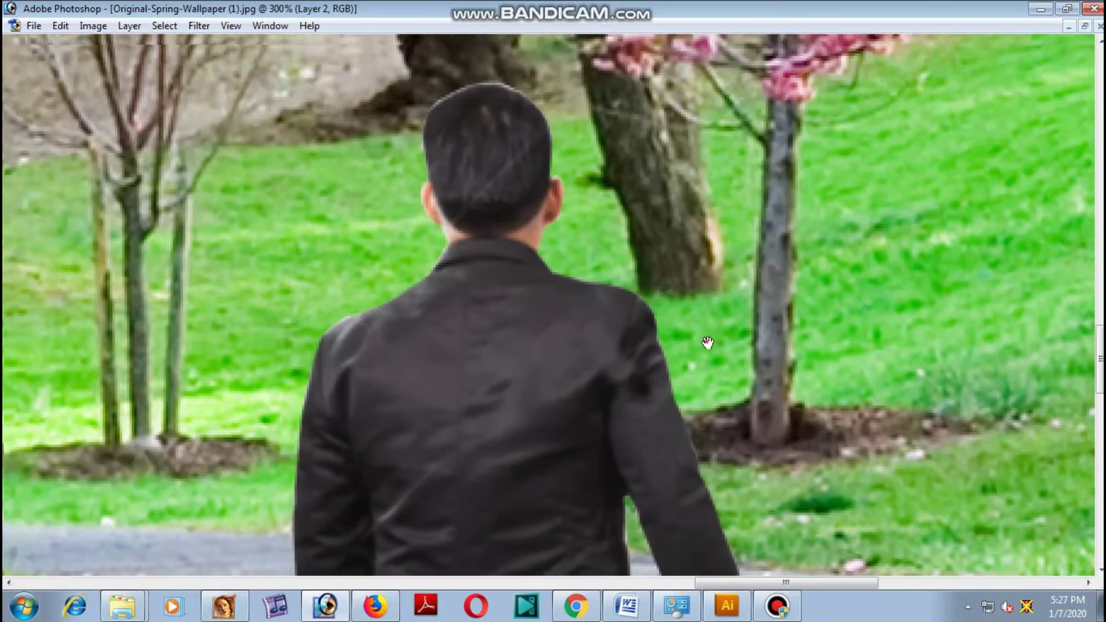
{"action": "scroll", "coordinate": [574, 204], "scroll_direction": "up", "scroll_amount": 1}
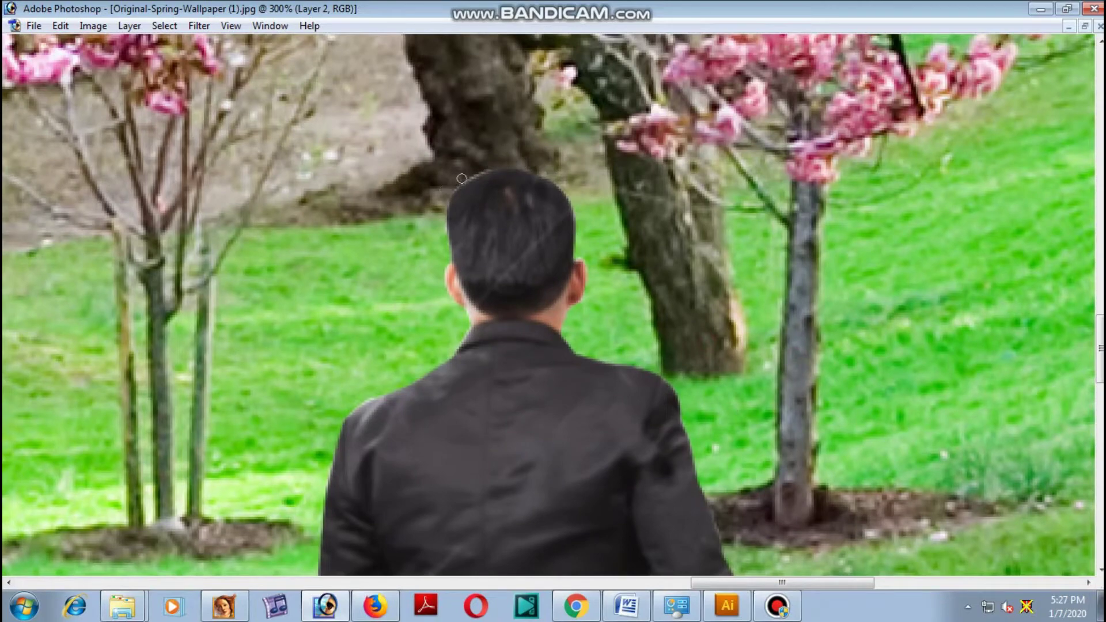
- Zoom back out to 50% with the palettes showing
{"action": "key", "text": "ctrl+0"}
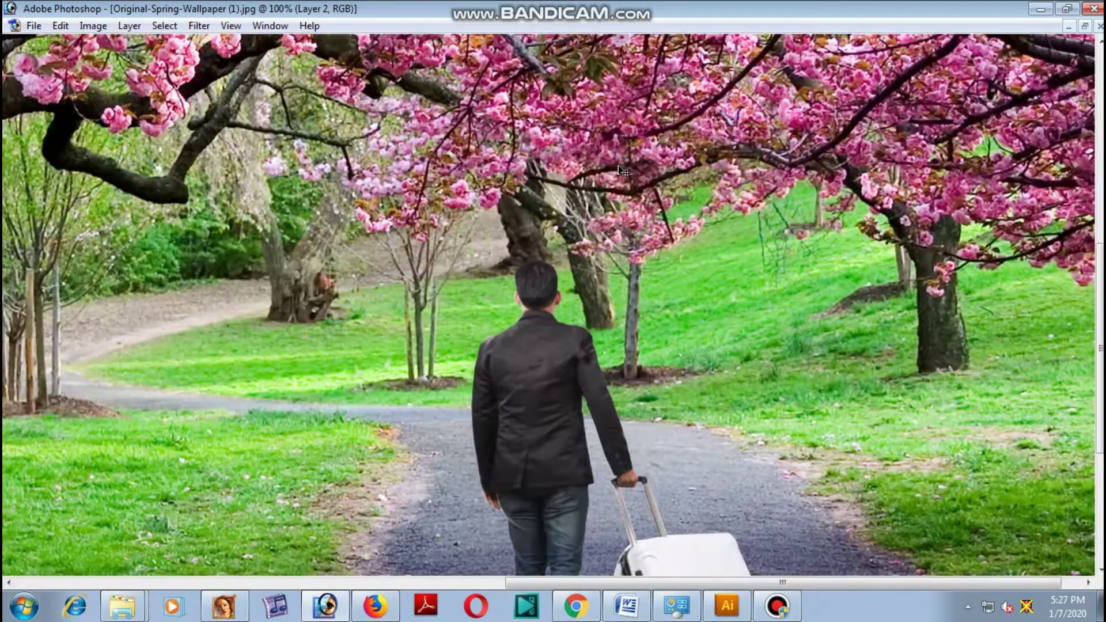
{"action": "key", "text": "ctrl+minus"}
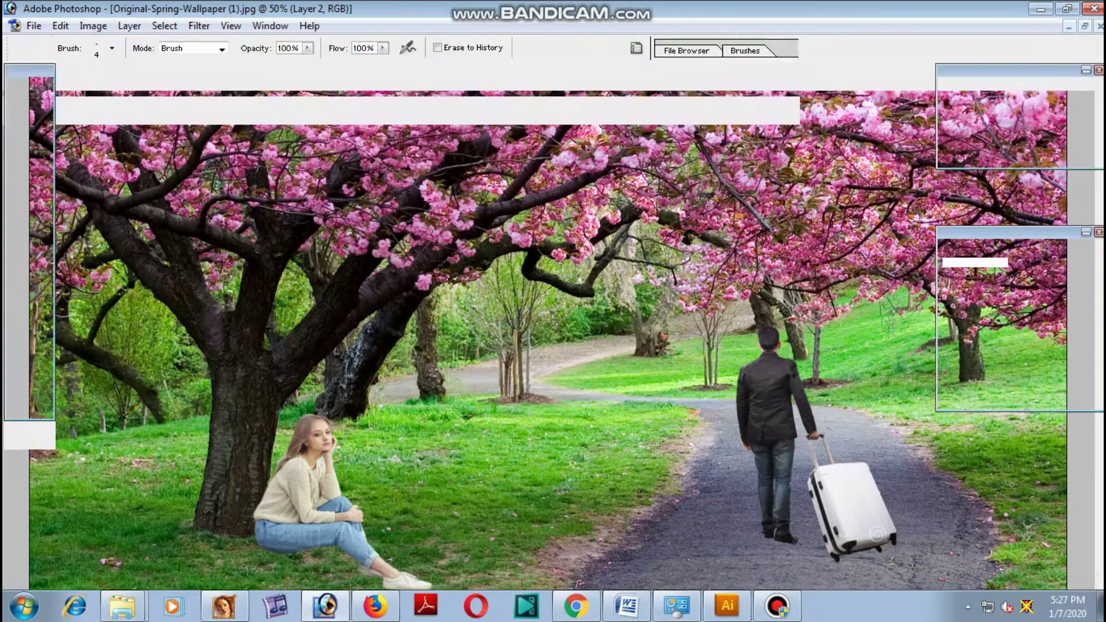
{"action": "key", "text": "Tab"}
- Duplicate the man and suitcase beside the original and make the copy semi-transparent
{"action": "left_click", "coordinate": [35, 105]}
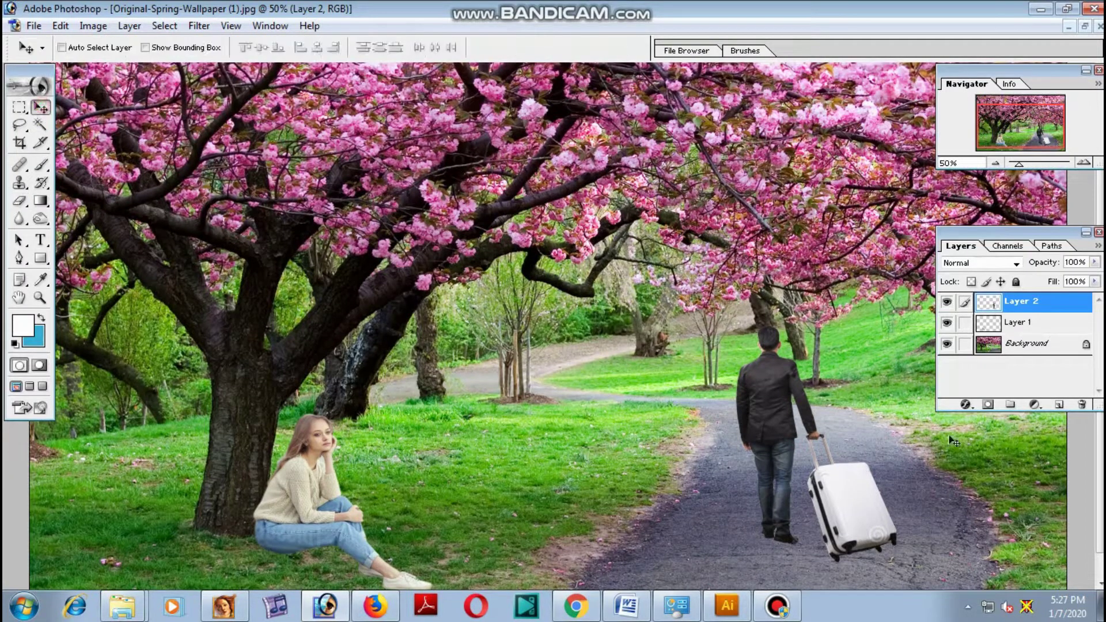
{"action": "key", "text": "Tab"}
{"action": "key", "text": "ctrl+minus"}
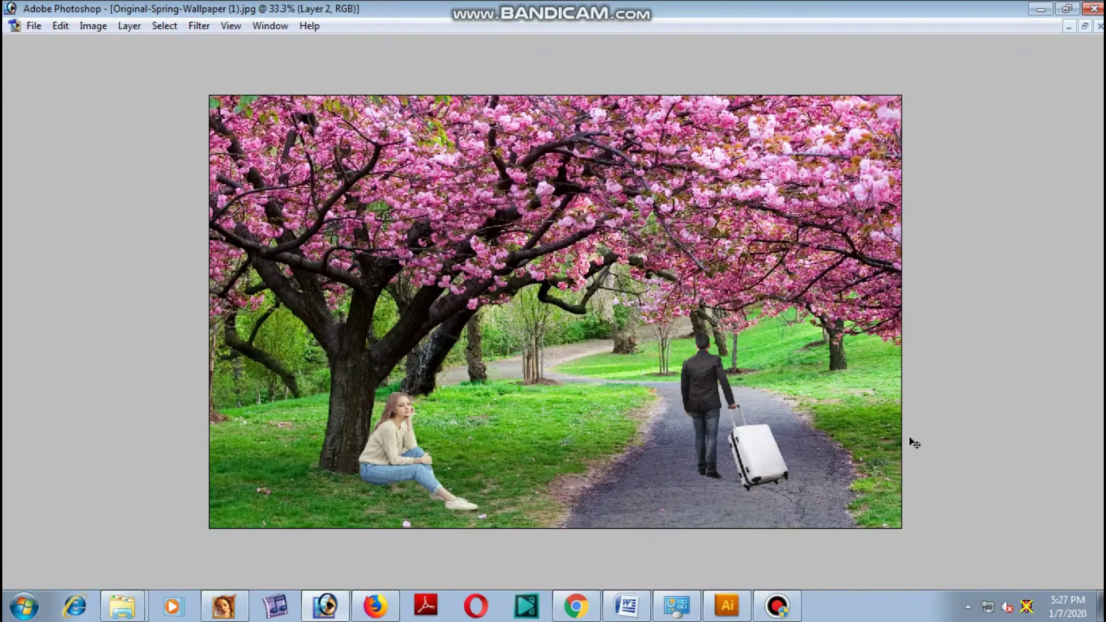
{"action": "left_click_drag", "start_coordinate": [708, 410], "coordinate": [647, 418]}
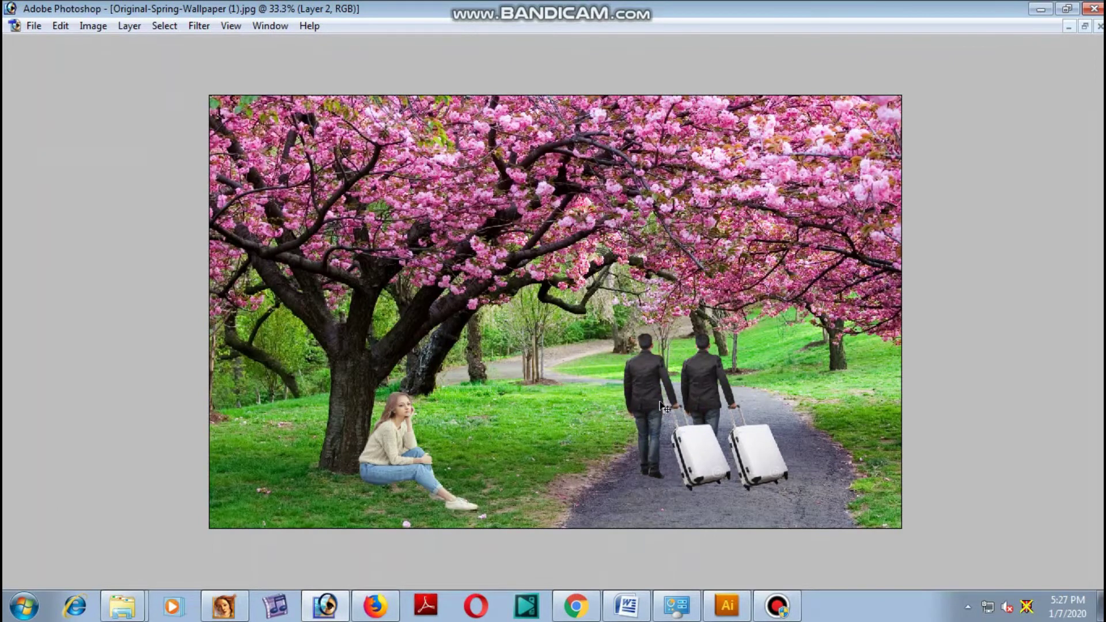
{"action": "key", "text": "5"}
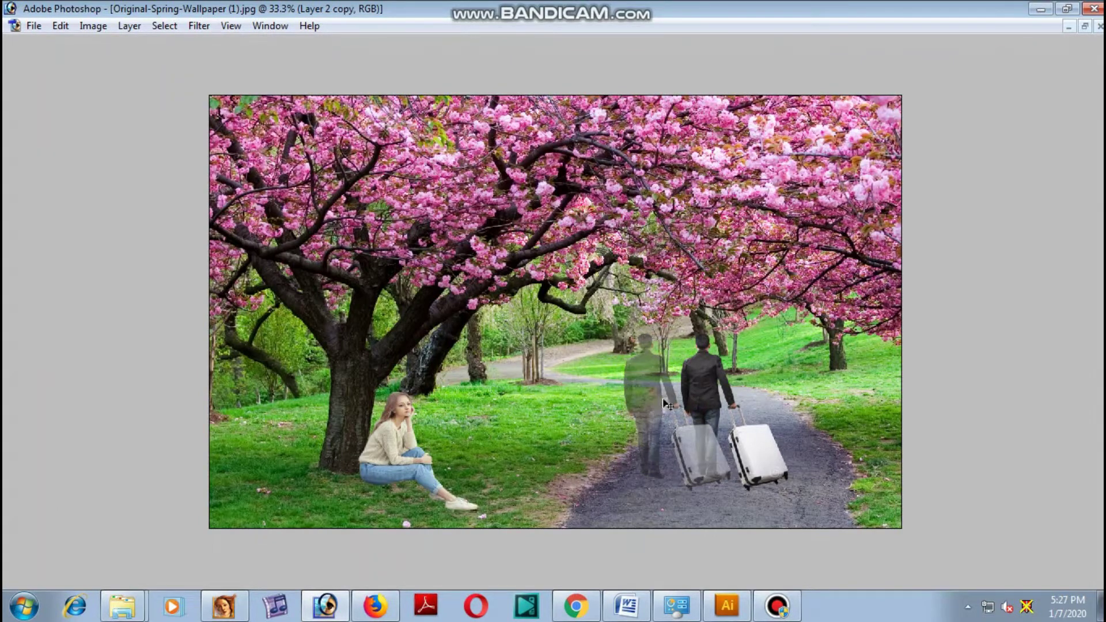
- Distort the copy by pulling its top corners down so it lies flat on the path
{"action": "key", "text": "ctrl+t"}
{"action": "right_click", "coordinate": [642, 343]}
{"action": "left_click", "coordinate": [686, 433]}
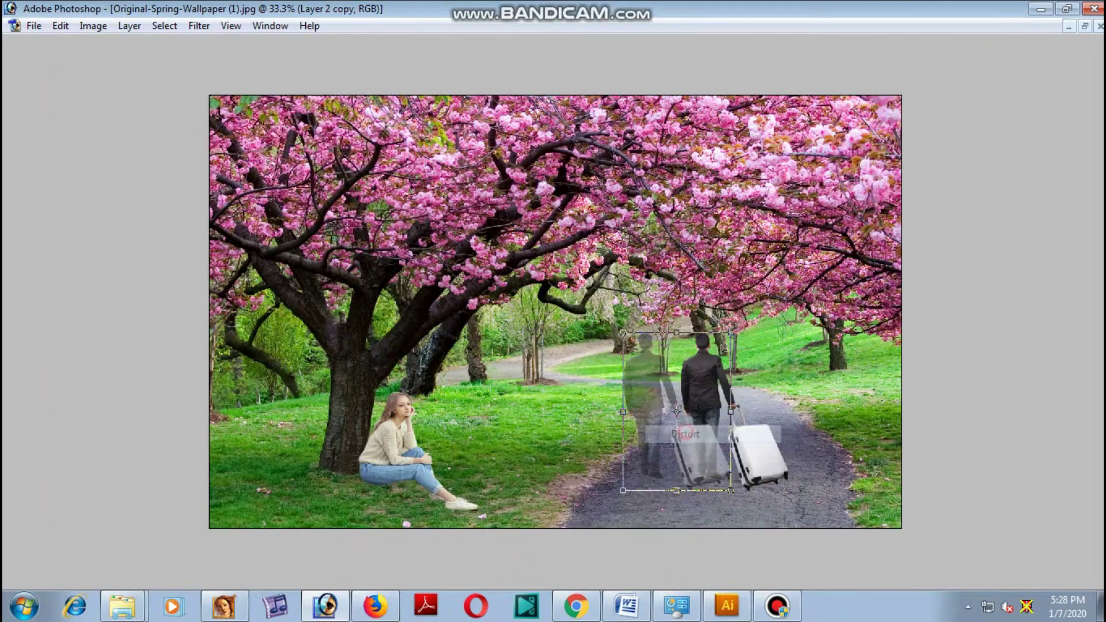
{"action": "mouse_move", "coordinate": [731, 334]}
{"action": "left_mouse_down"}
{"action": "mouse_move", "coordinate": [713, 402]}
{"action": "mouse_move", "coordinate": [657, 374]}
{"action": "left_mouse_up"}
{"action": "mouse_move", "coordinate": [621, 333]}
{"action": "left_mouse_down"}
{"action": "mouse_move", "coordinate": [630, 402]}
{"action": "mouse_move", "coordinate": [604, 404]}
{"action": "left_mouse_up"}
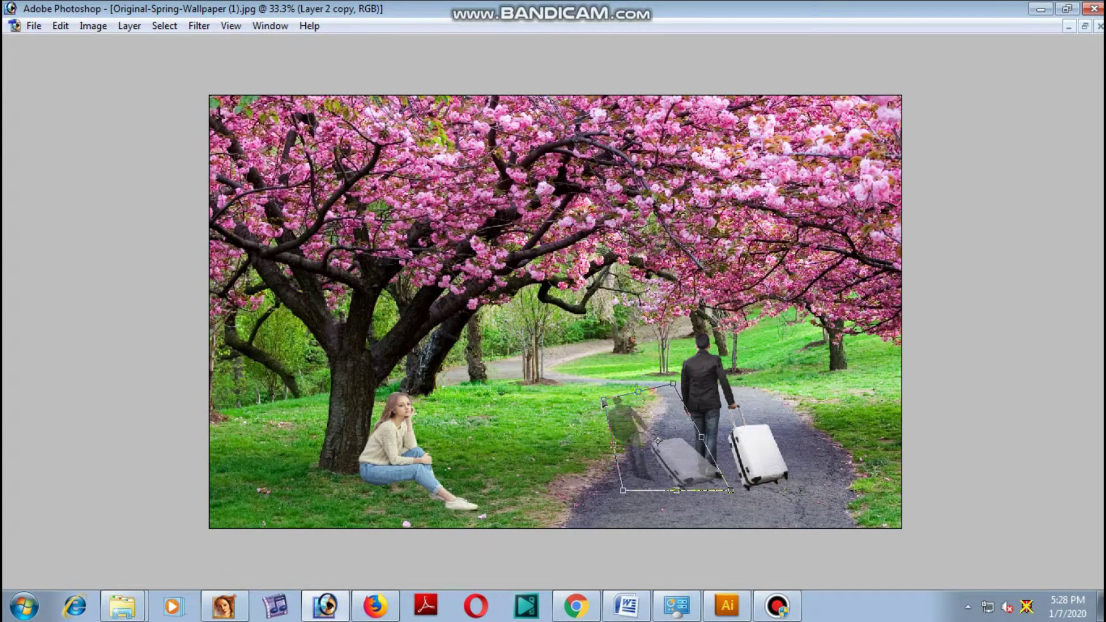
{"action": "key", "text": "Return"}
- Set the shadow copy's opacity to 25%
{"action": "key", "text": "Tab"}
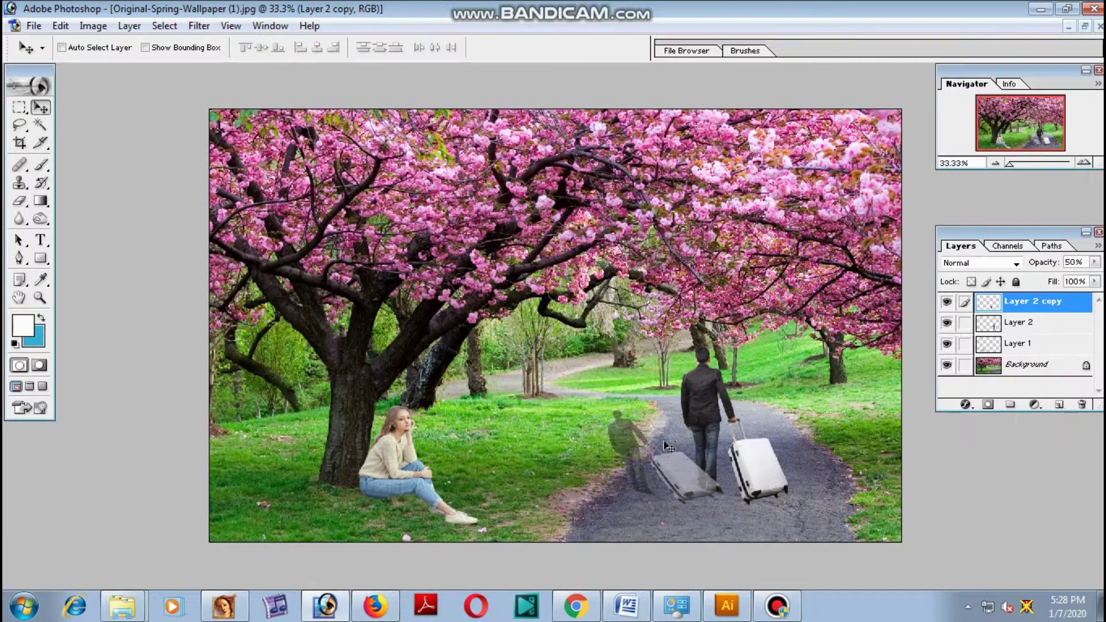
{"action": "key", "text": "2"}
{"action": "key", "text": "5"}
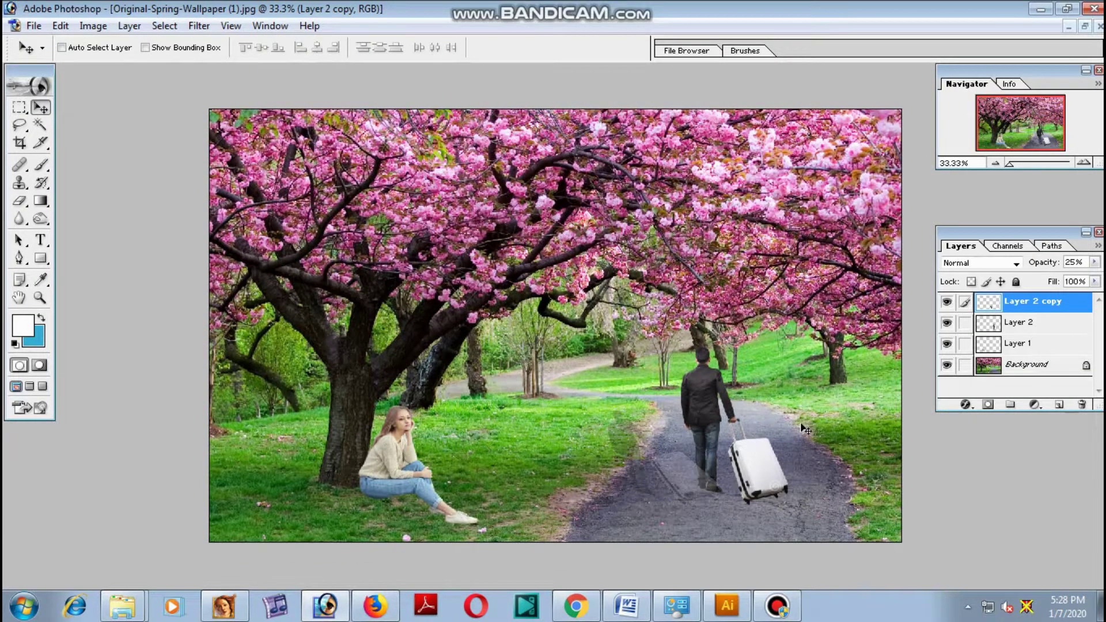
- Delete the Layer 2 copy shadow layer
{"action": "left_click_drag", "start_coordinate": [1038, 302], "coordinate": [1075, 405]}
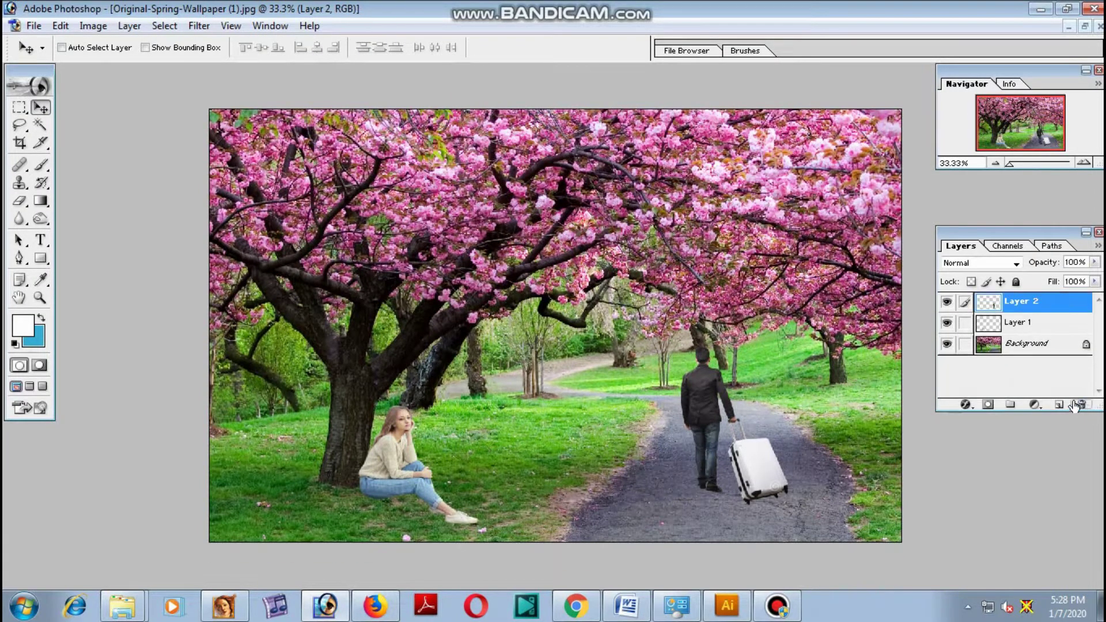
{"action": "key", "text": "Tab"}
{"action": "key", "text": "ctrl+plus"}
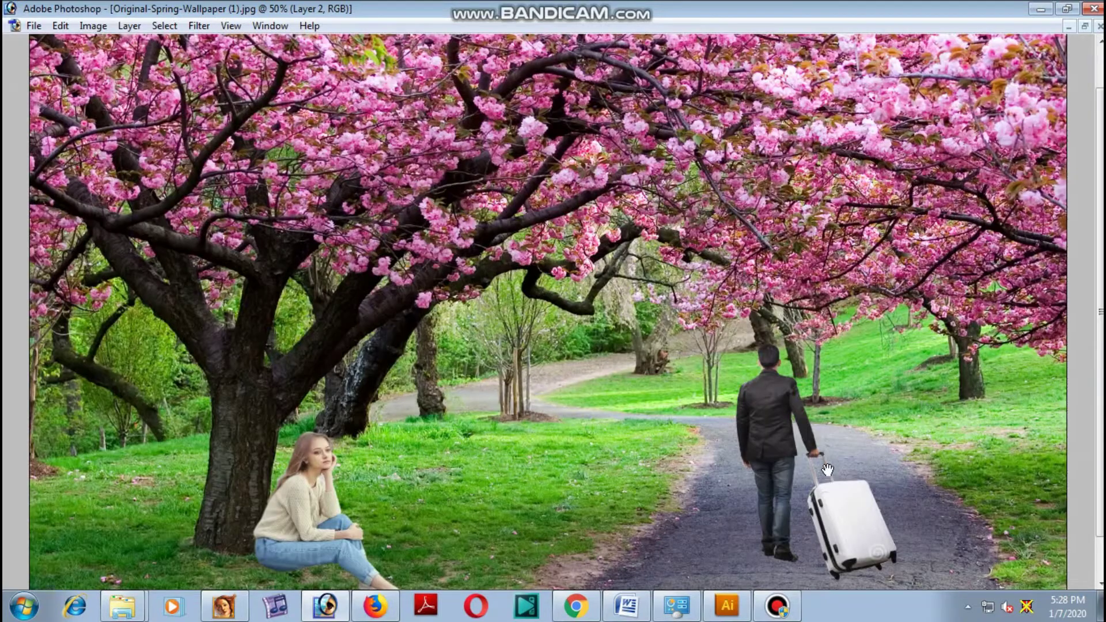
- Zoom to 100% on the woman sitting under the tree
{"action": "scroll", "coordinate": [829, 461], "scroll_direction": "down", "scroll_amount": 1}
{"action": "key", "text": "ctrl+plus"}
{"action": "scroll", "coordinate": [617, 426], "scroll_direction": "down", "scroll_amount": 2}
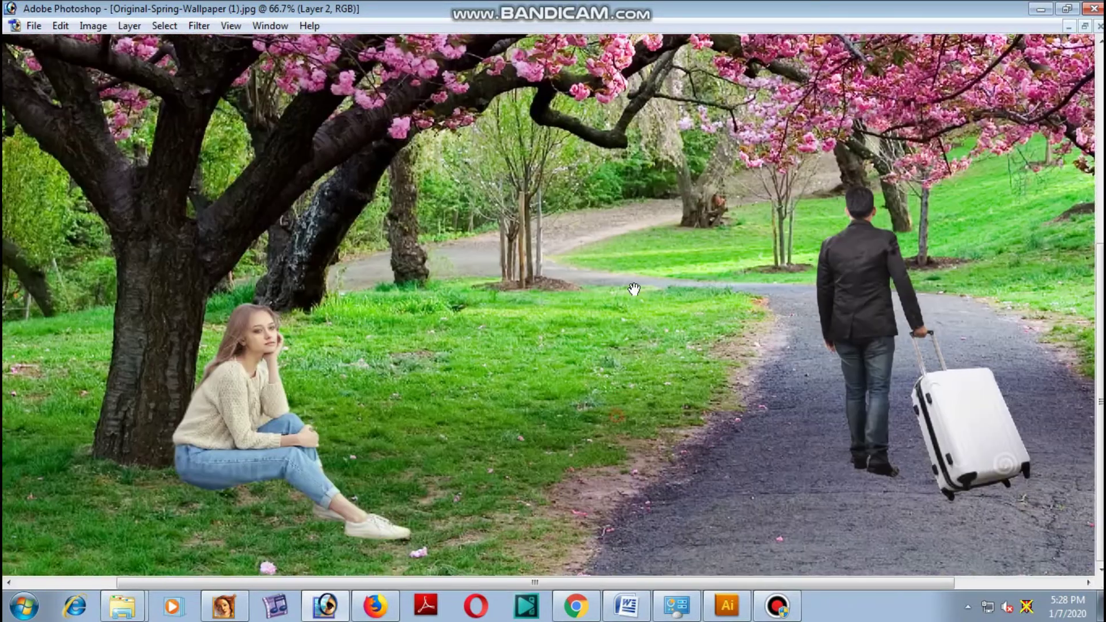
{"action": "key", "text": "ctrl+plus"}
{"action": "left_click_drag", "start_coordinate": [634, 312], "coordinate": [911, 207]}
{"action": "key", "text": "Tab"}
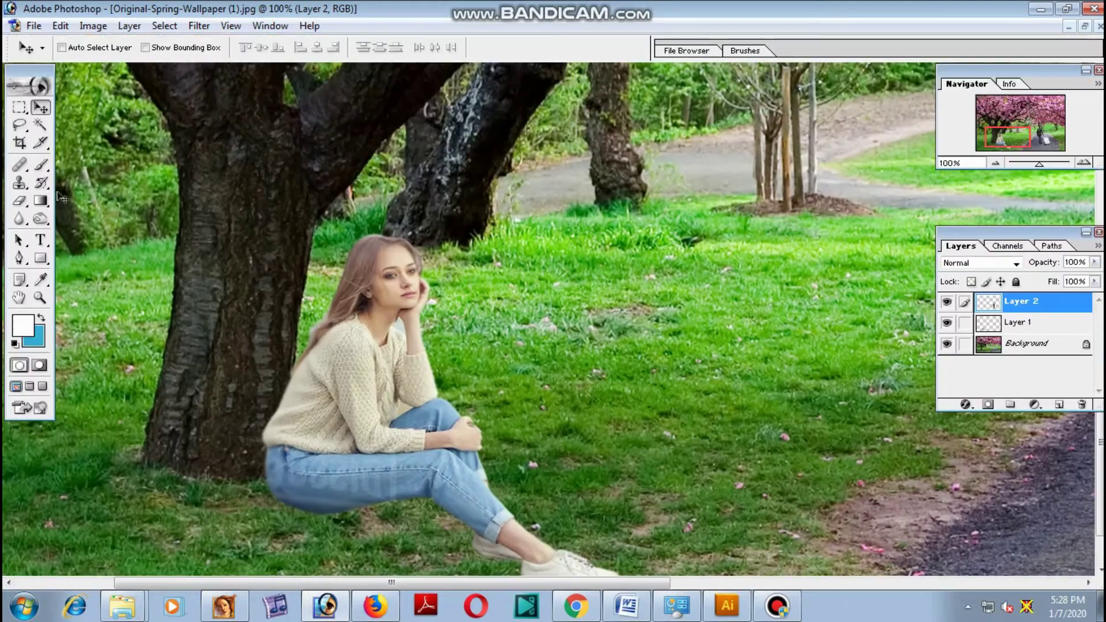
{"action": "key", "text": "Tab"}
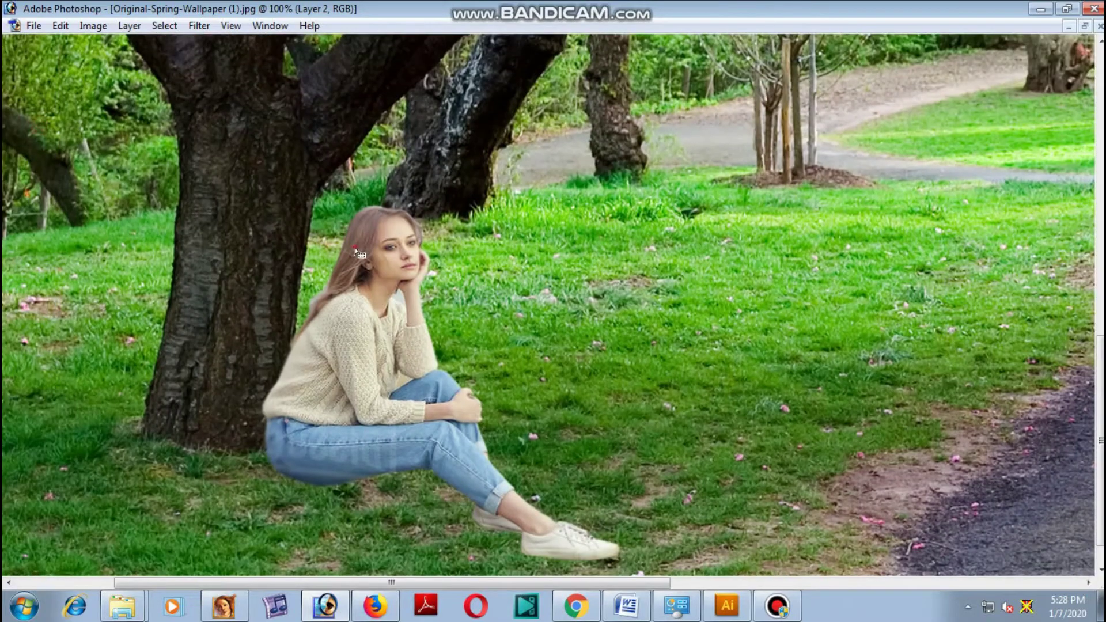
{"action": "key", "text": "Tab"}
- Select the woman's hair on Layer 1 and feather the selection
{"action": "left_click", "coordinate": [1034, 317]}
{"action": "key", "text": "Tab"}
{"action": "left_click_drag", "start_coordinate": [359, 248], "coordinate": [382, 211]}
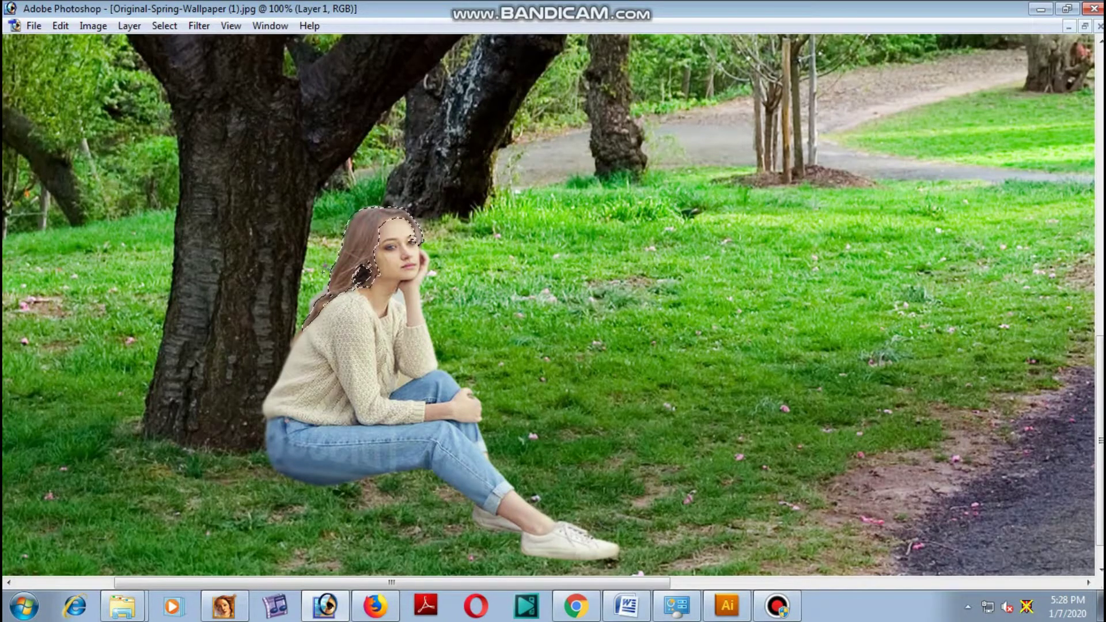
{"action": "key", "text": "ctrl+alt+d"}
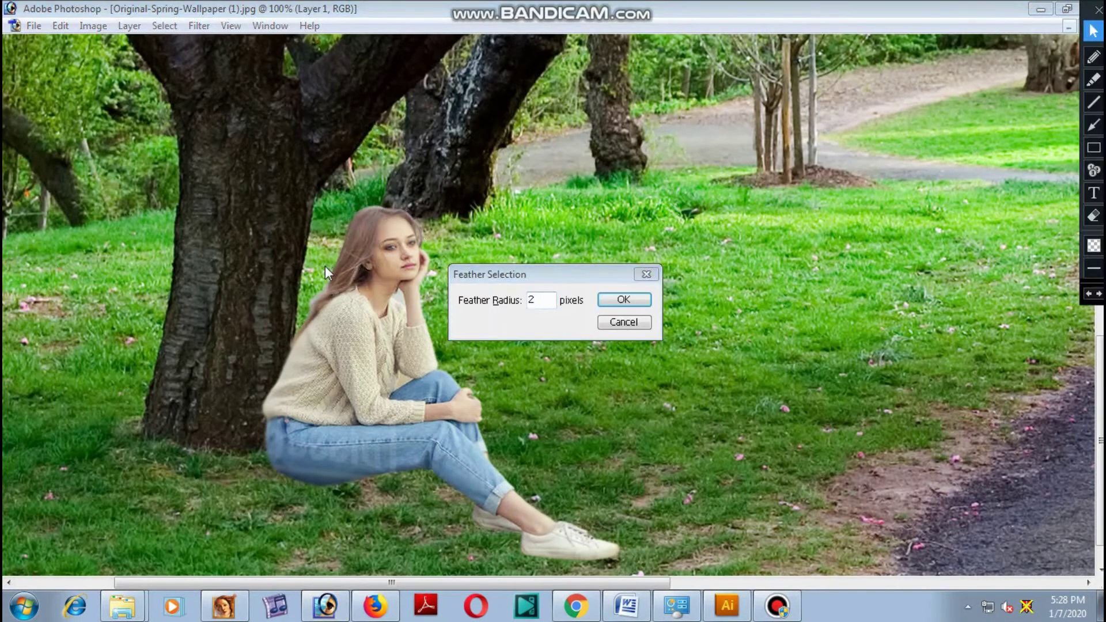
{"action": "left_click", "coordinate": [589, 300]}
{"action": "left_click", "coordinate": [643, 305]}
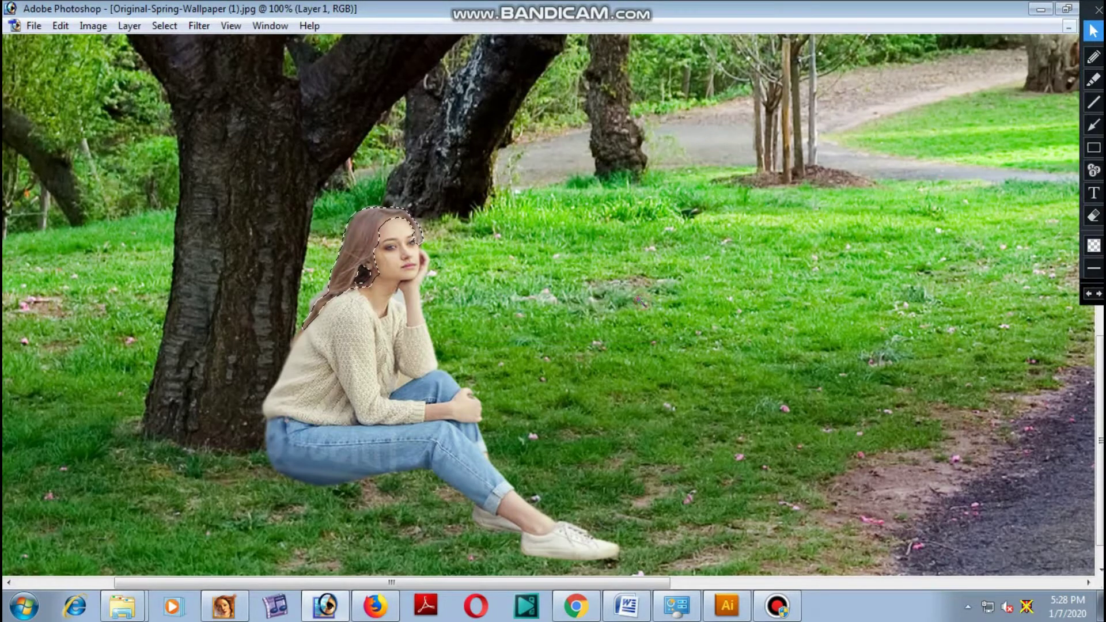
- Tint the hair with Color Balance levels +39, 0, +54, then deselect
{"action": "key", "text": "ctrl+b"}
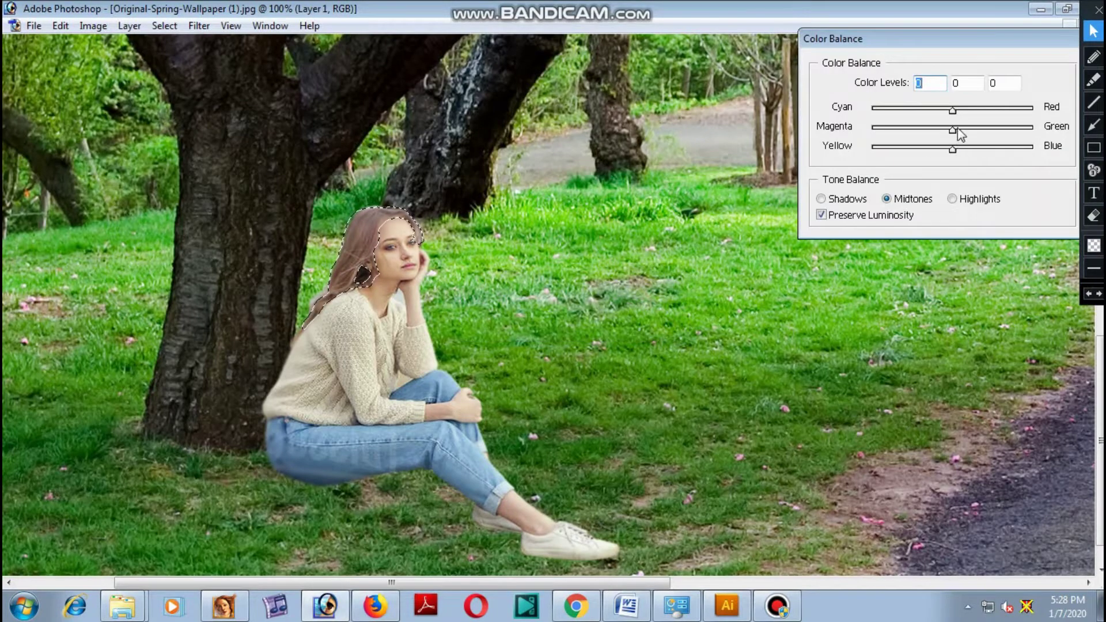
{"action": "mouse_move", "coordinate": [953, 129]}
{"action": "left_mouse_down"}
{"action": "mouse_move", "coordinate": [1006, 130]}
{"action": "mouse_move", "coordinate": [953, 129]}
{"action": "mouse_move", "coordinate": [986, 109]}
{"action": "left_mouse_up"}
{"action": "mouse_move", "coordinate": [952, 148]}
{"action": "left_mouse_down"}
{"action": "mouse_move", "coordinate": [1015, 150]}
{"action": "mouse_move", "coordinate": [884, 149]}
{"action": "mouse_move", "coordinate": [999, 151]}
{"action": "left_mouse_up"}
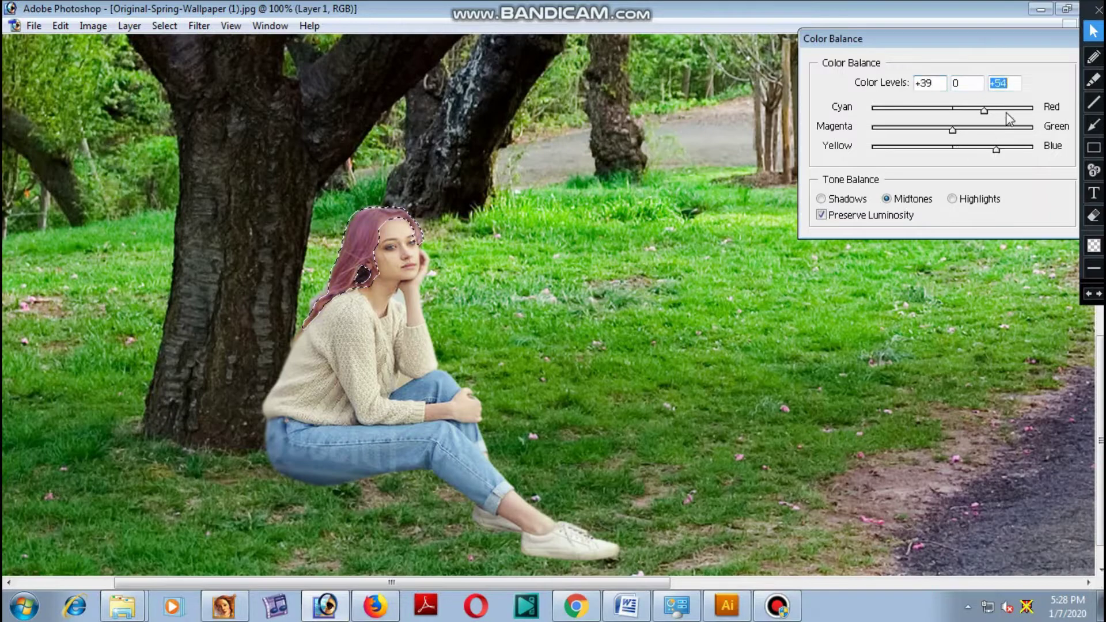
{"action": "left_click_drag", "start_coordinate": [1064, 38], "coordinate": [894, 48]}
{"action": "left_click", "coordinate": [974, 72]}
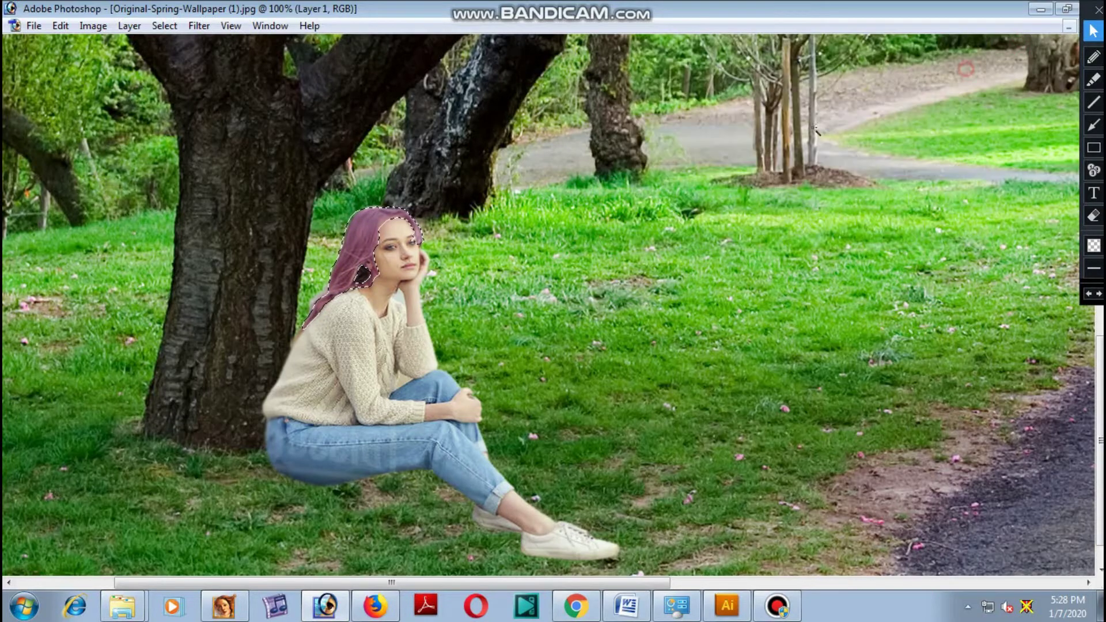
{"action": "key", "text": "ctrl+d"}
{"action": "key", "text": "ctrl+minus"}
{"action": "key", "text": "ctrl+minus"}
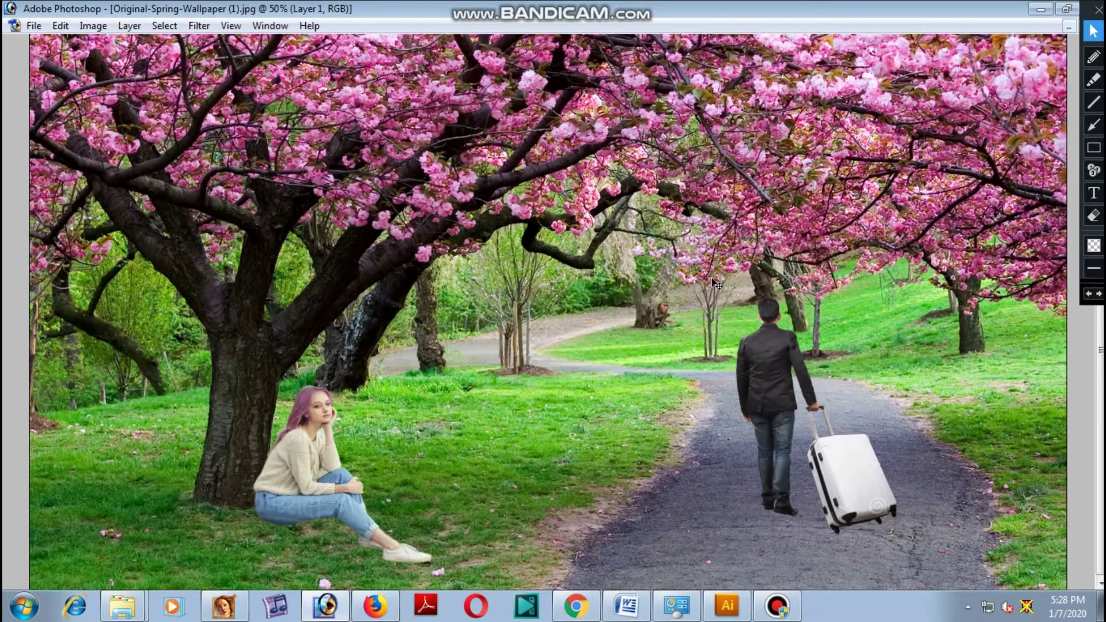
- Fit the whole park composite on screen with the toolbox and palettes showing
{"action": "key", "text": "ctrl+minus"}
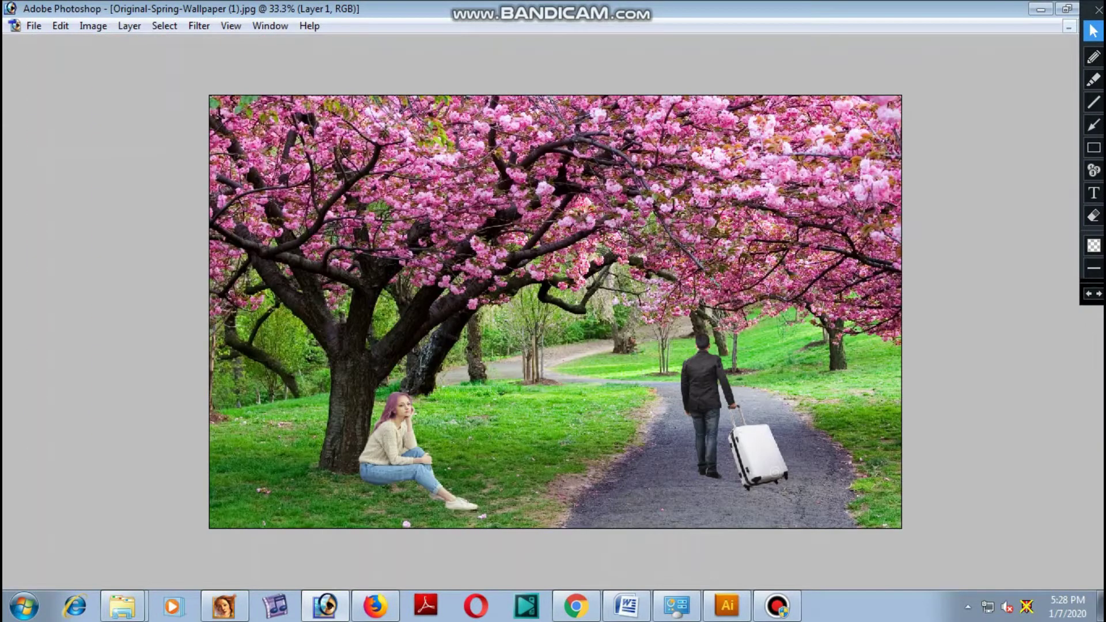
{"action": "key", "text": "Tab"}
{"action": "key", "text": "ctrl+0"}
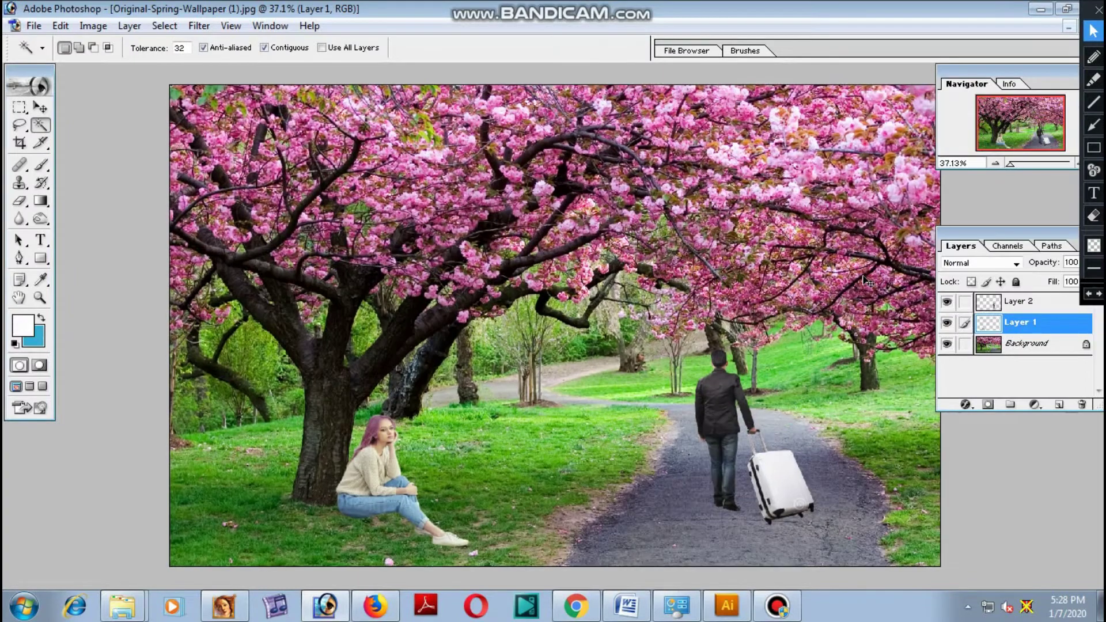
{"action": "key", "text": "Tab"}
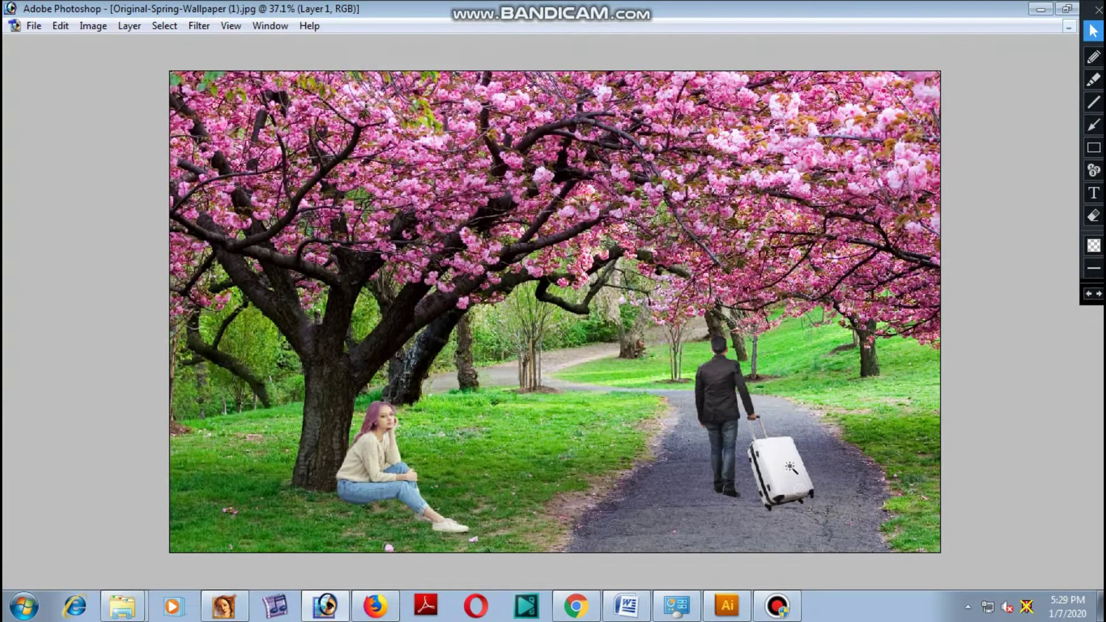
{"action": "key", "text": "Tab"}
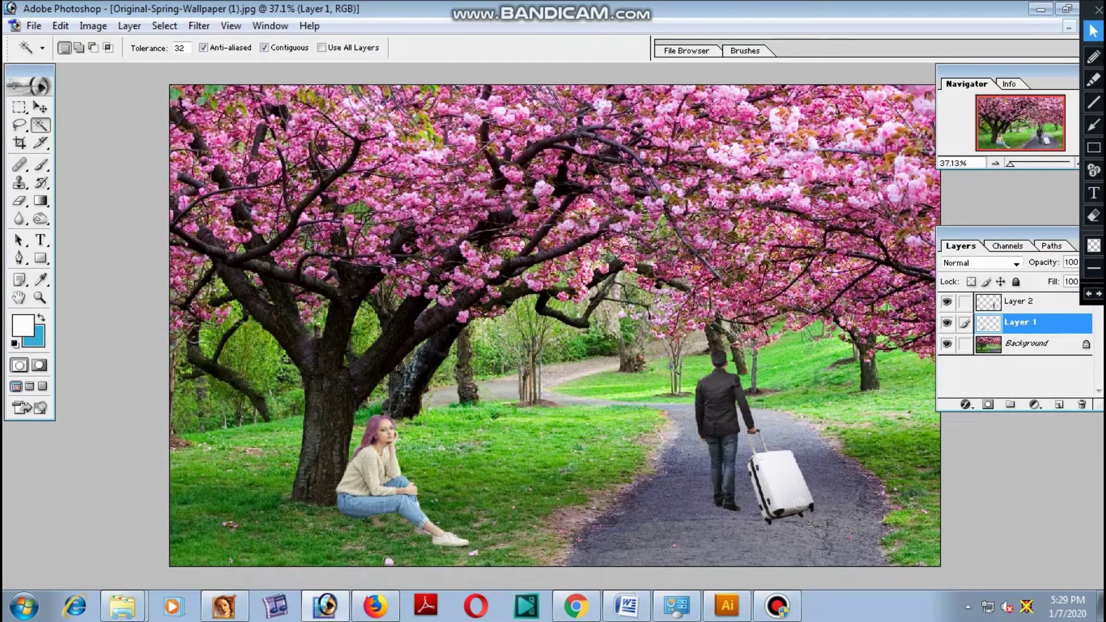
- Link Layer 2 and the Background layer, and marquee a circle around the sunset's sun
{"action": "left_click", "coordinate": [965, 344]}
{"action": "left_click", "coordinate": [966, 302]}
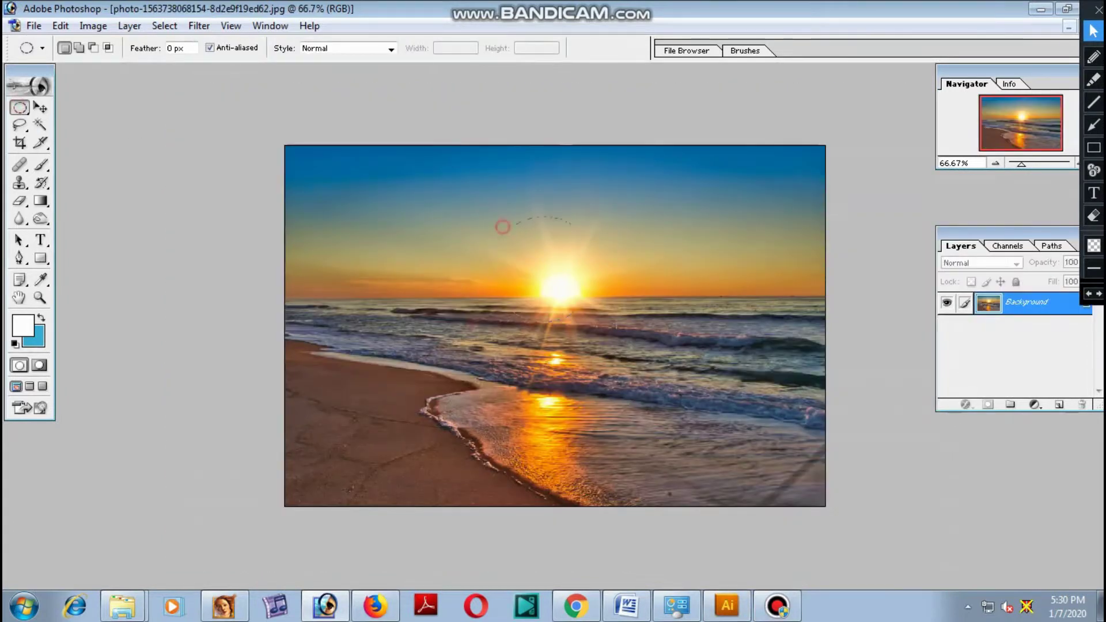
{"action": "left_click_drag", "start_coordinate": [502, 226], "coordinate": [566, 296]}
- Feather the sun selection by 25 px and bring it into the park image
{"action": "key", "text": "ctrl+alt+d"}
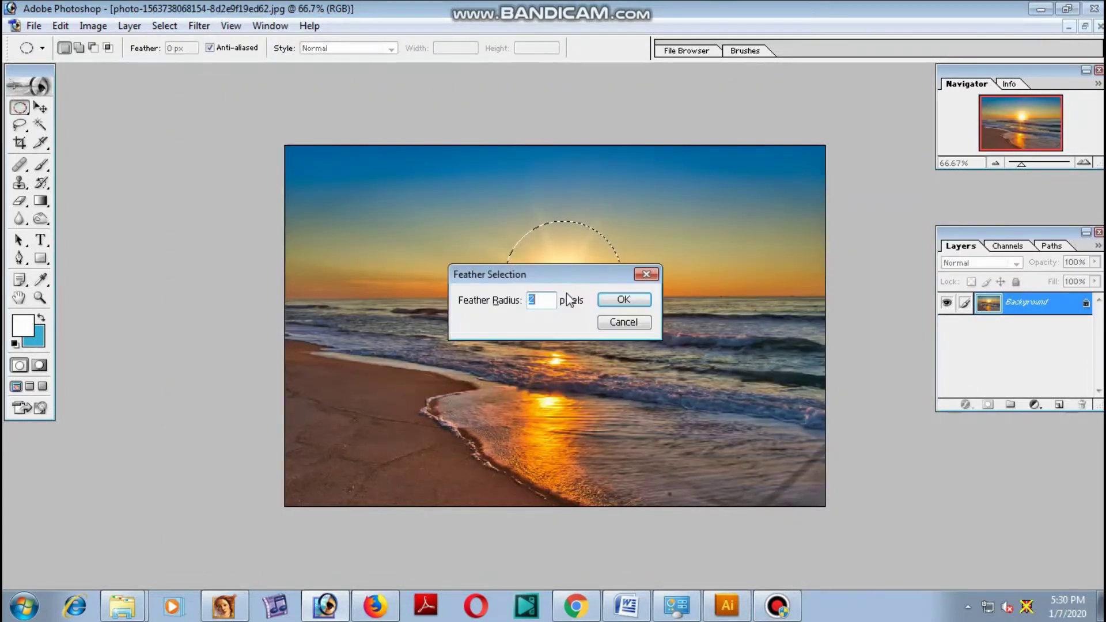
{"action": "type", "text": "25"}
{"action": "key", "text": "Return"}
{"action": "key", "text": "Delete"}
{"action": "key", "text": "ctrl+d"}
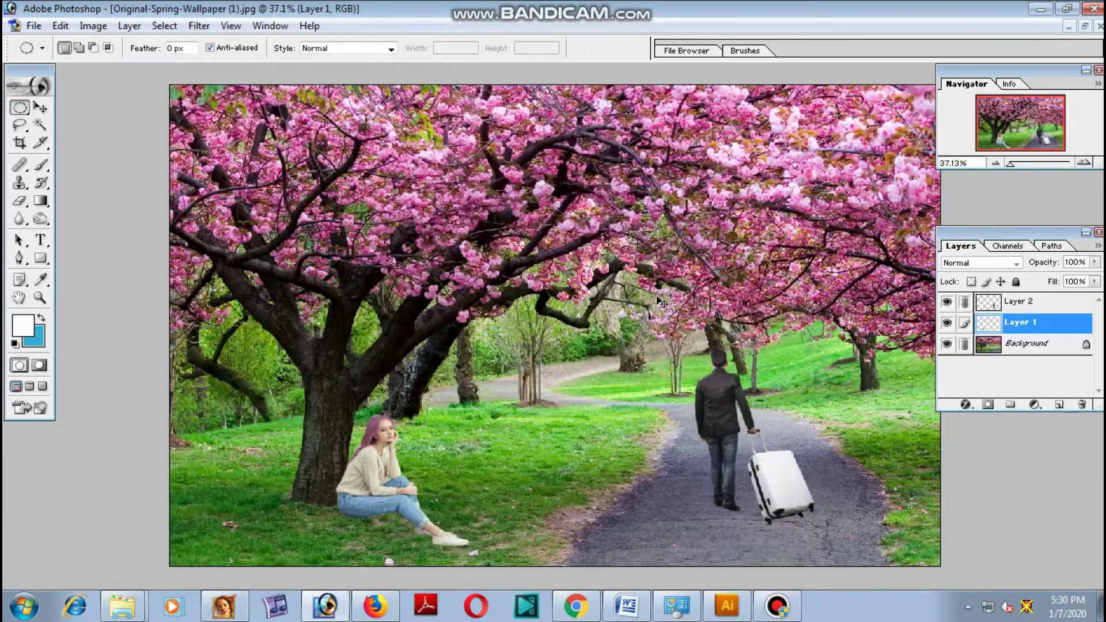
- Move the sun glow into the tree branches and enlarge it to about 148%
{"action": "key", "text": "v"}
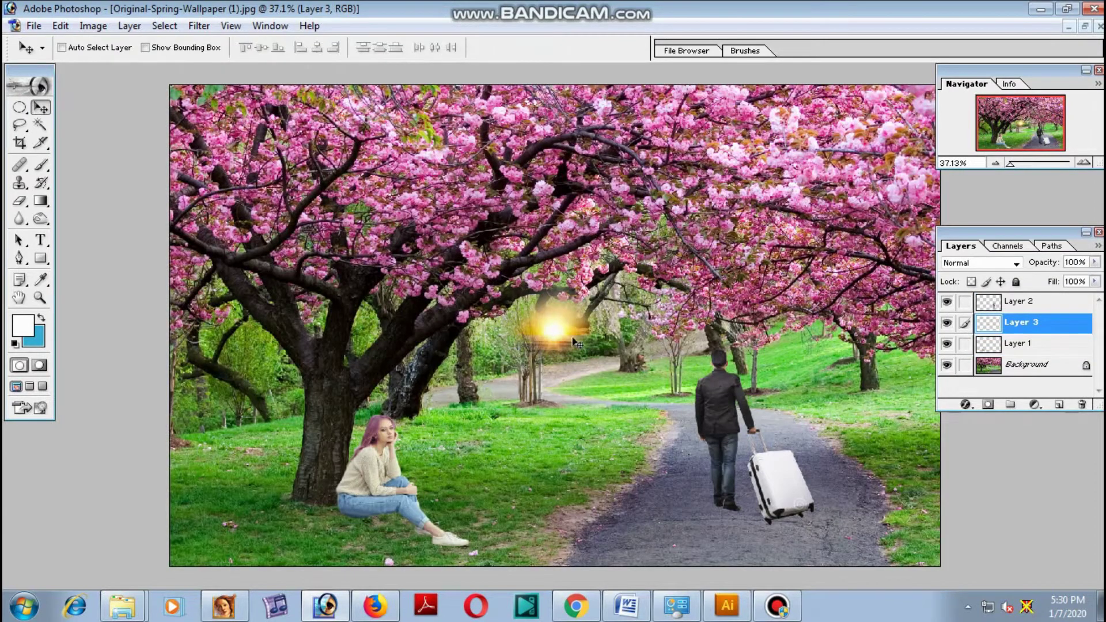
{"action": "mouse_move", "coordinate": [537, 319]}
{"action": "left_mouse_down"}
{"action": "mouse_move", "coordinate": [220, 250]}
{"action": "mouse_move", "coordinate": [178, 132]}
{"action": "mouse_move", "coordinate": [290, 302]}
{"action": "mouse_move", "coordinate": [345, 316]}
{"action": "mouse_move", "coordinate": [370, 289]}
{"action": "mouse_move", "coordinate": [505, 303]}
{"action": "left_mouse_up"}
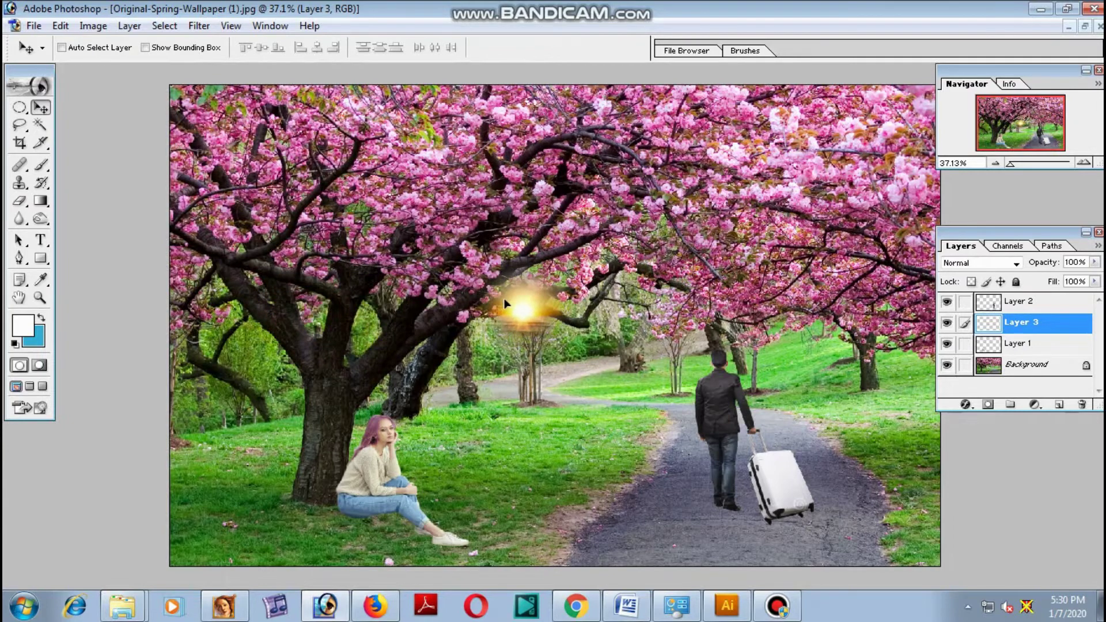
{"action": "key", "text": "ctrl+t"}
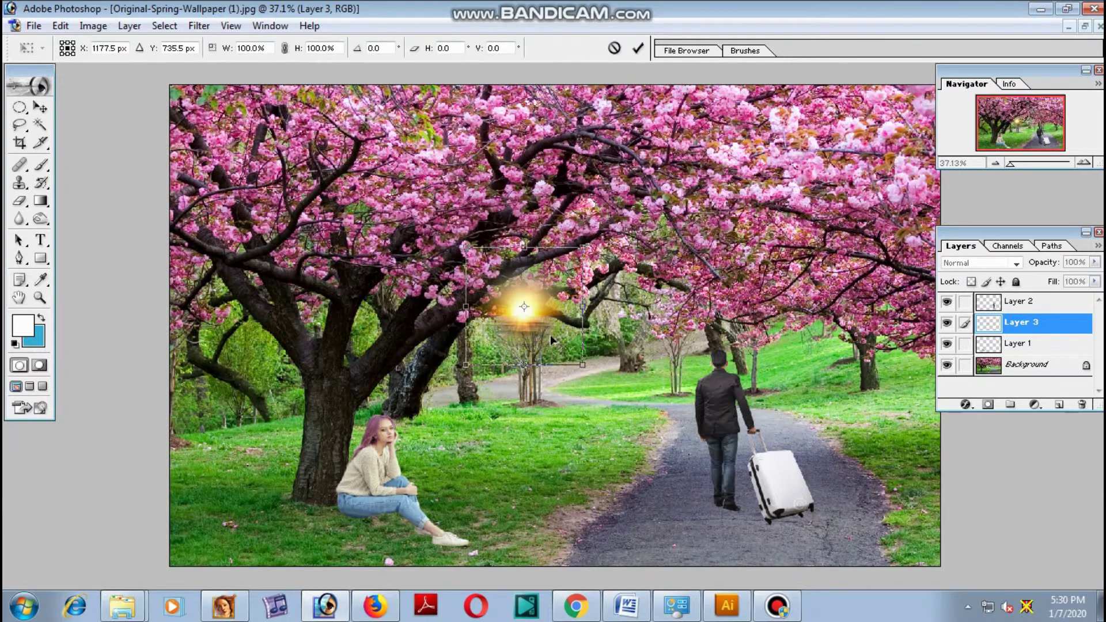
{"action": "left_click_drag", "start_coordinate": [582, 363], "coordinate": [601, 387]}
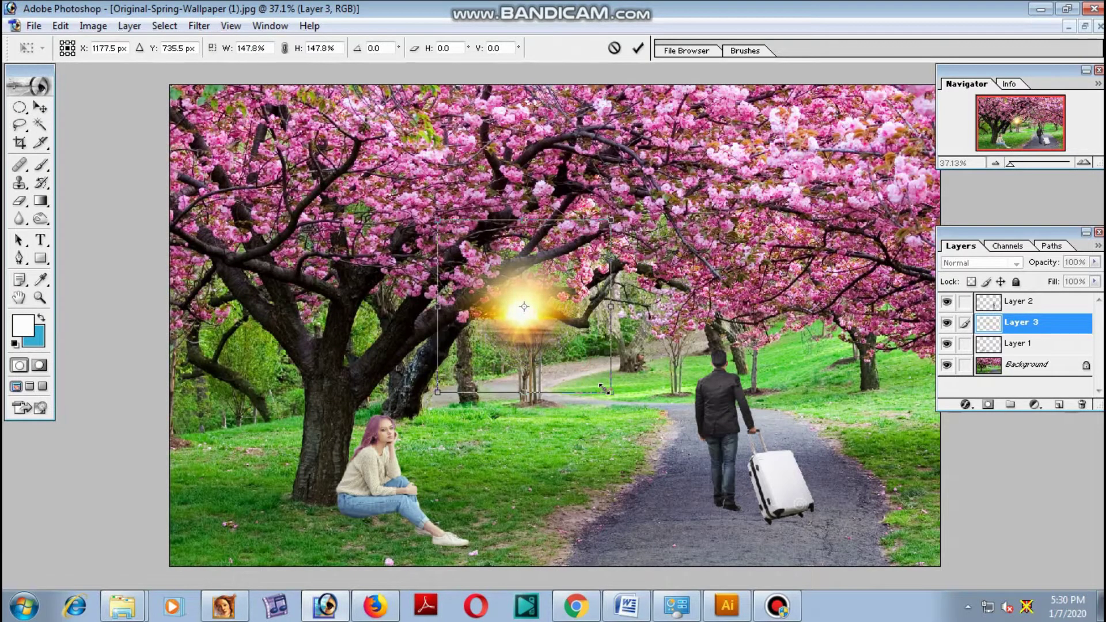
{"action": "key", "text": "Return"}
- Shrink the glow very slightly and settle it at the centre of the tree
{"action": "mouse_move", "coordinate": [528, 307]}
{"action": "left_mouse_down"}
{"action": "mouse_move", "coordinate": [413, 347]}
{"action": "mouse_move", "coordinate": [380, 323]}
{"action": "mouse_move", "coordinate": [387, 253]}
{"action": "mouse_move", "coordinate": [517, 296]}
{"action": "mouse_move", "coordinate": [630, 291]}
{"action": "mouse_move", "coordinate": [887, 357]}
{"action": "mouse_move", "coordinate": [878, 331]}
{"action": "mouse_move", "coordinate": [693, 261]}
{"action": "mouse_move", "coordinate": [536, 311]}
{"action": "mouse_move", "coordinate": [538, 291]}
{"action": "mouse_move", "coordinate": [765, 494]}
{"action": "mouse_move", "coordinate": [693, 449]}
{"action": "mouse_move", "coordinate": [647, 451]}
{"action": "mouse_move", "coordinate": [487, 506]}
{"action": "mouse_move", "coordinate": [484, 487]}
{"action": "mouse_move", "coordinate": [264, 368]}
{"action": "mouse_move", "coordinate": [217, 323]}
{"action": "mouse_move", "coordinate": [207, 296]}
{"action": "left_mouse_up"}
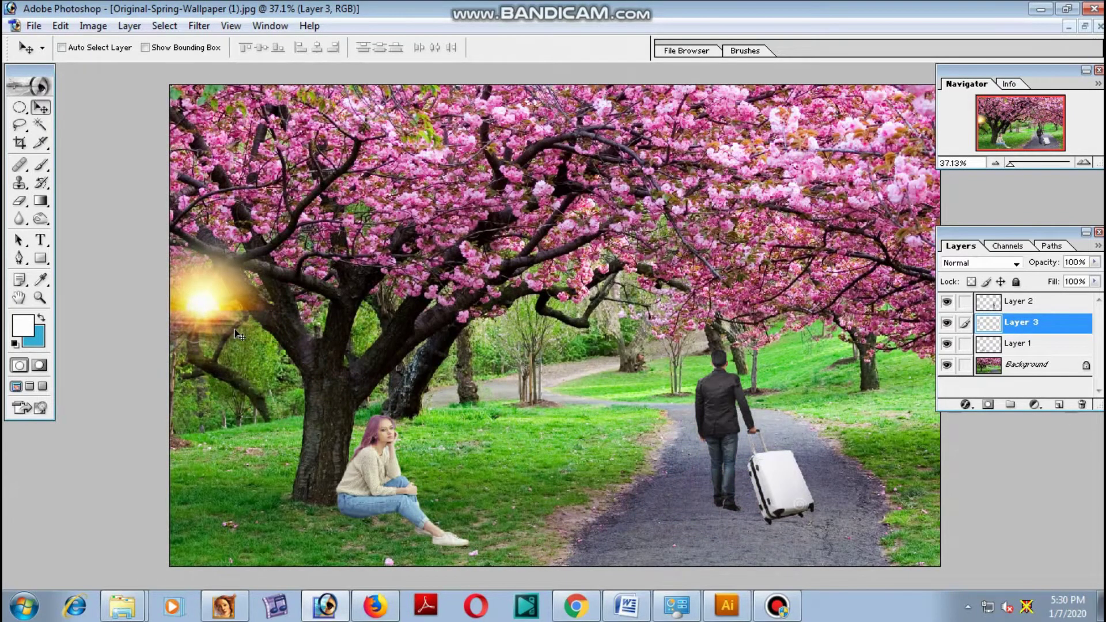
{"action": "key", "text": "ctrl+t"}
{"action": "left_click_drag", "start_coordinate": [288, 381], "coordinate": [291, 372]}
{"action": "key", "text": "Return"}
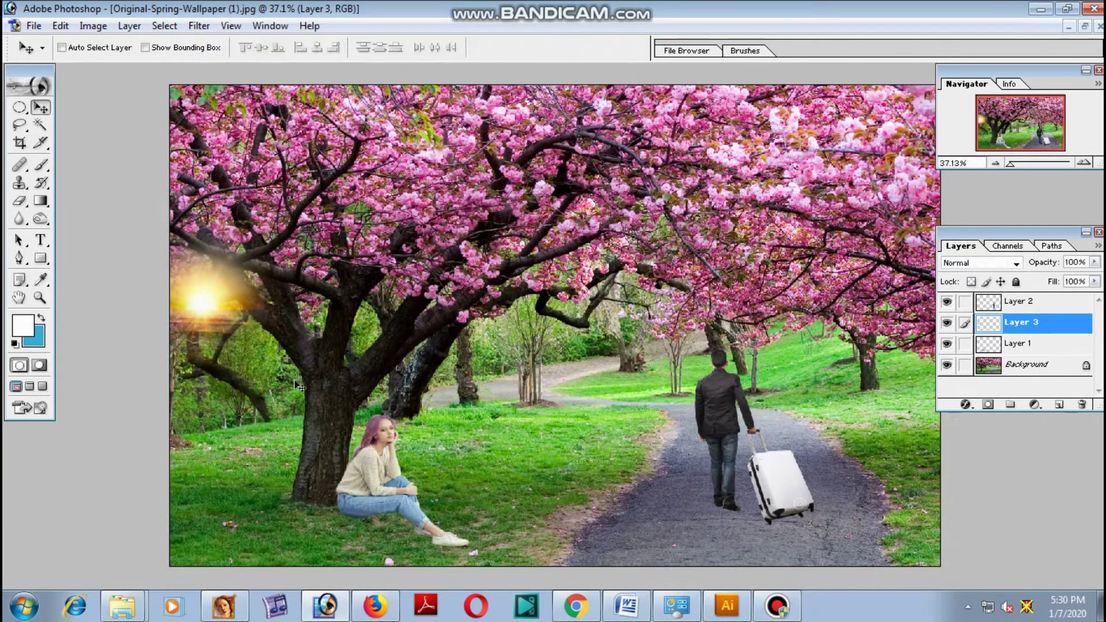
{"action": "mouse_move", "coordinate": [217, 291]}
{"action": "left_mouse_down"}
{"action": "mouse_move", "coordinate": [288, 314]}
{"action": "mouse_move", "coordinate": [514, 324]}
{"action": "mouse_move", "coordinate": [521, 297]}
{"action": "left_mouse_up"}
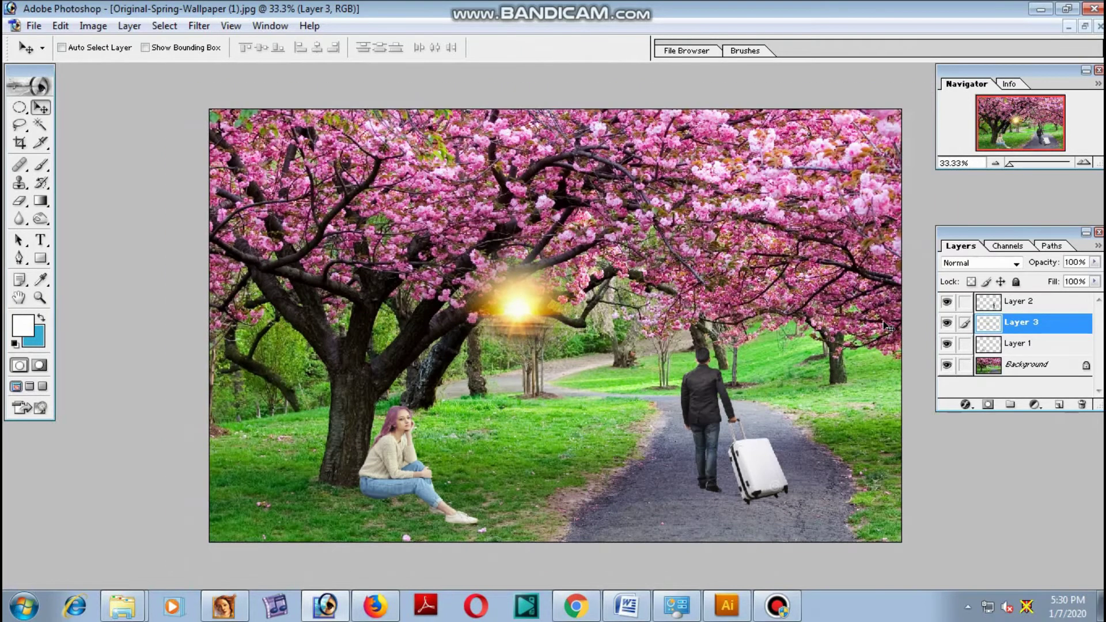
- Link all layers to Layer 3 and merge them into the background with Ctrl+E
{"action": "key", "text": "Tab"}
{"action": "key", "text": "ctrl+0"}
{"action": "key", "text": "Tab"}
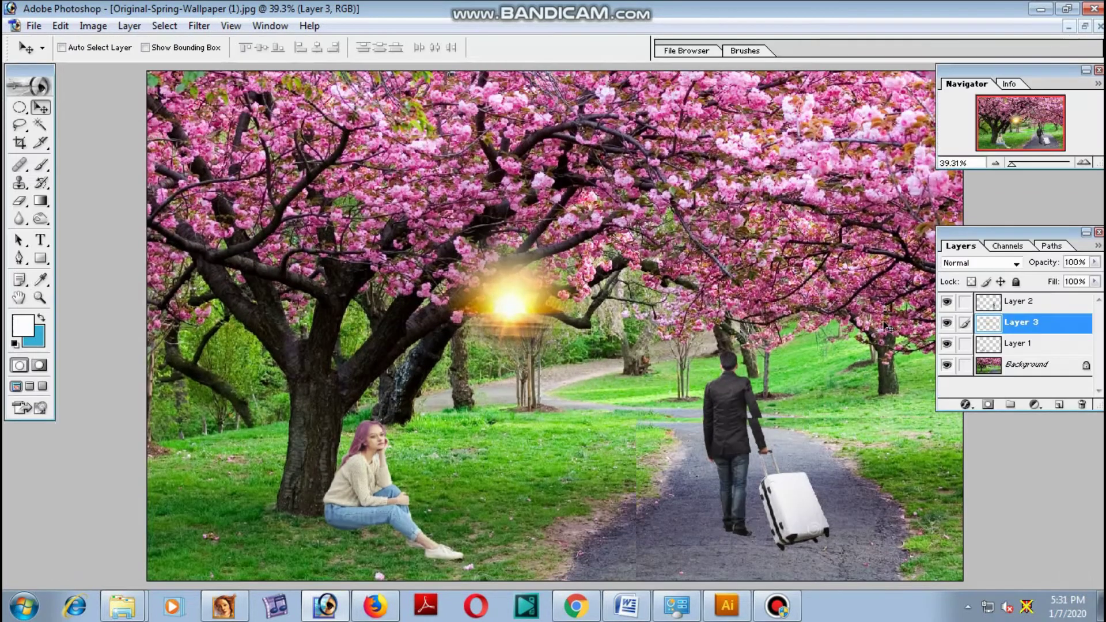
{"action": "left_click_drag", "start_coordinate": [963, 302], "coordinate": [968, 390]}
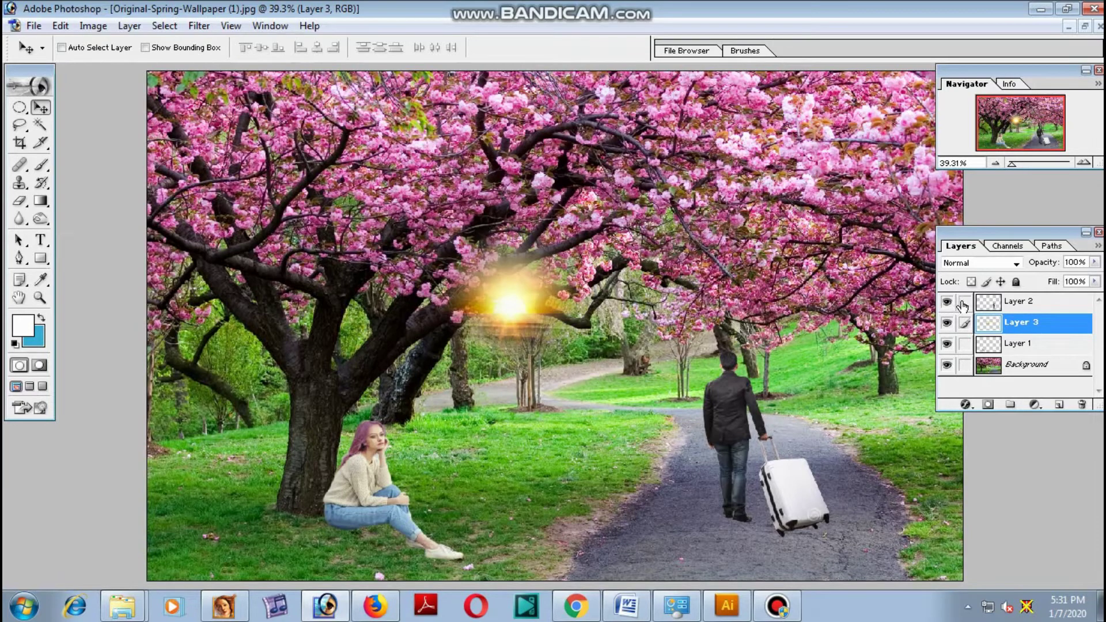
{"action": "key", "text": "ctrl+e"}
{"action": "key", "text": "Tab"}
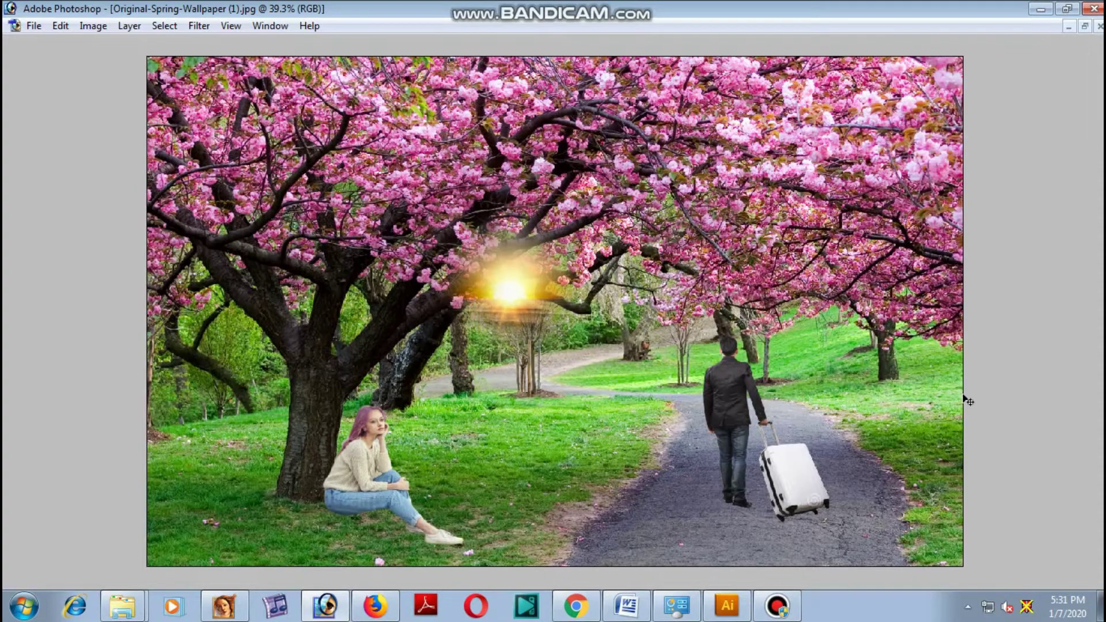
- Save the composite as the JPEG 'Computer Tips.jpg' with the default JPEG options
{"action": "key", "text": "ctrl+shift+s"}
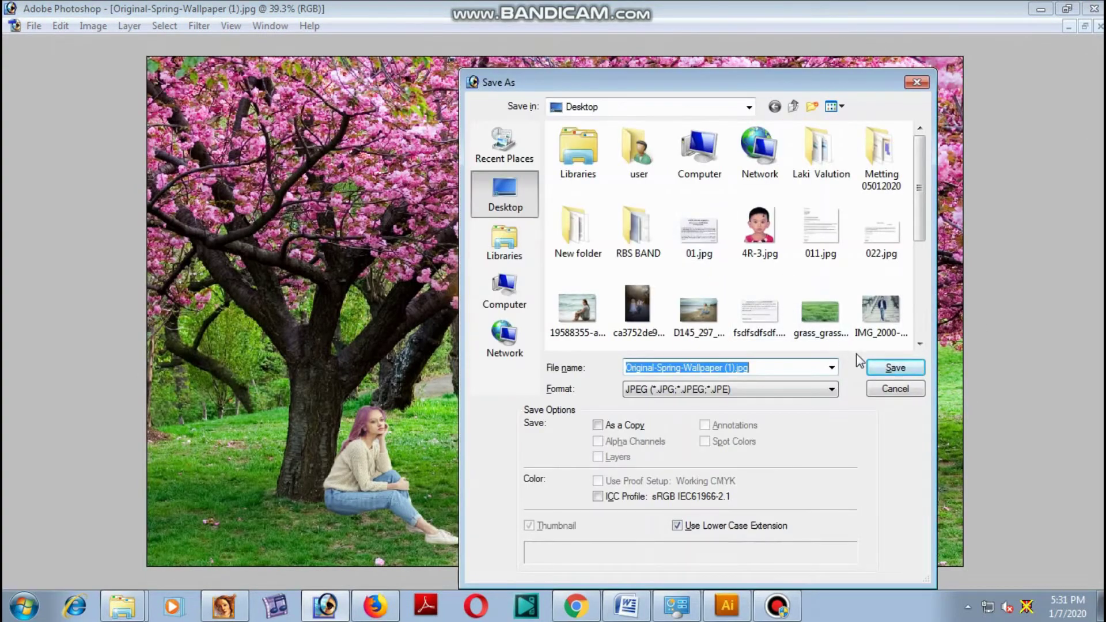
{"action": "type", "text": "Computer Tips"}
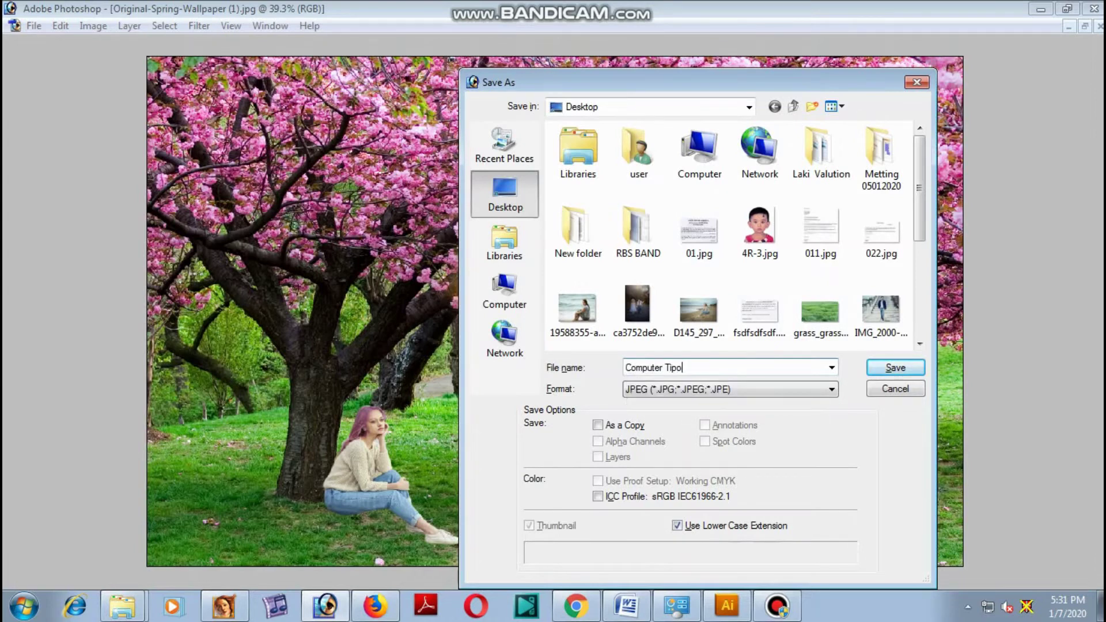
{"action": "left_click", "coordinate": [890, 368]}
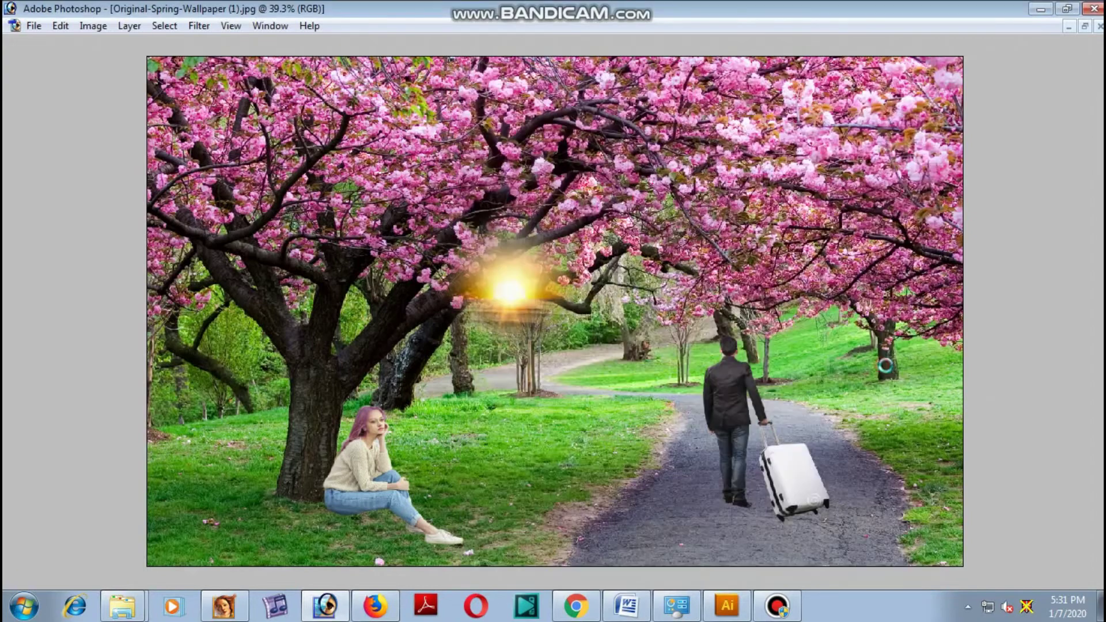
{"action": "key", "text": "Return"}
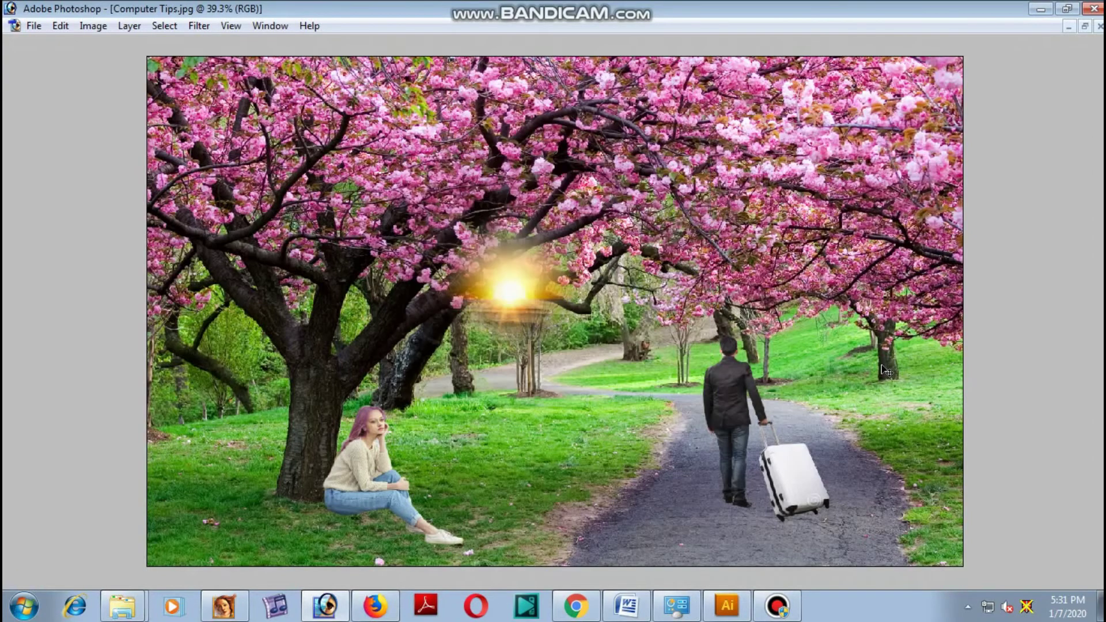